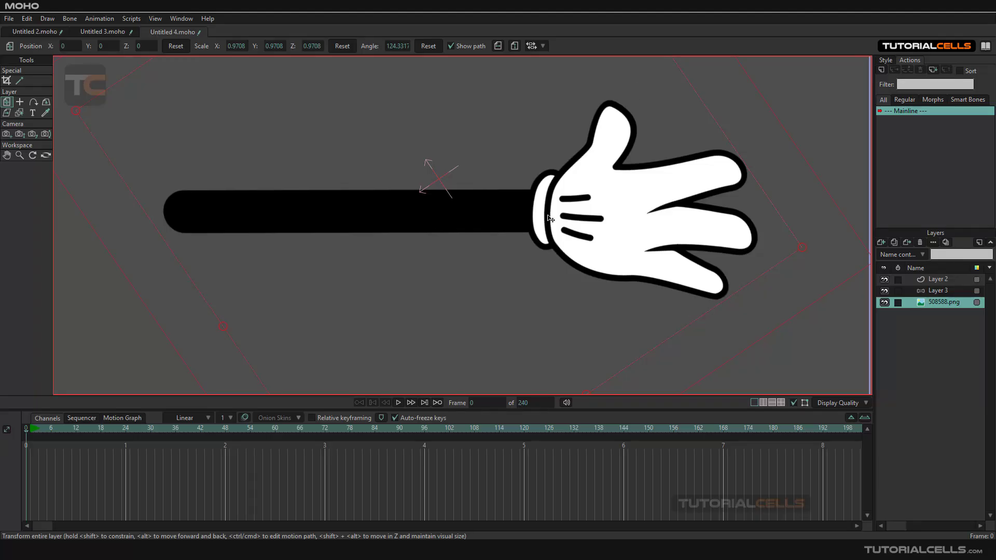
# In Untitled 3.moho, adjust points and curve handles on the pen cap's highlight and clip in the ballpoint_pen vector layer
pyautogui.scroll(-2, 550, 217)
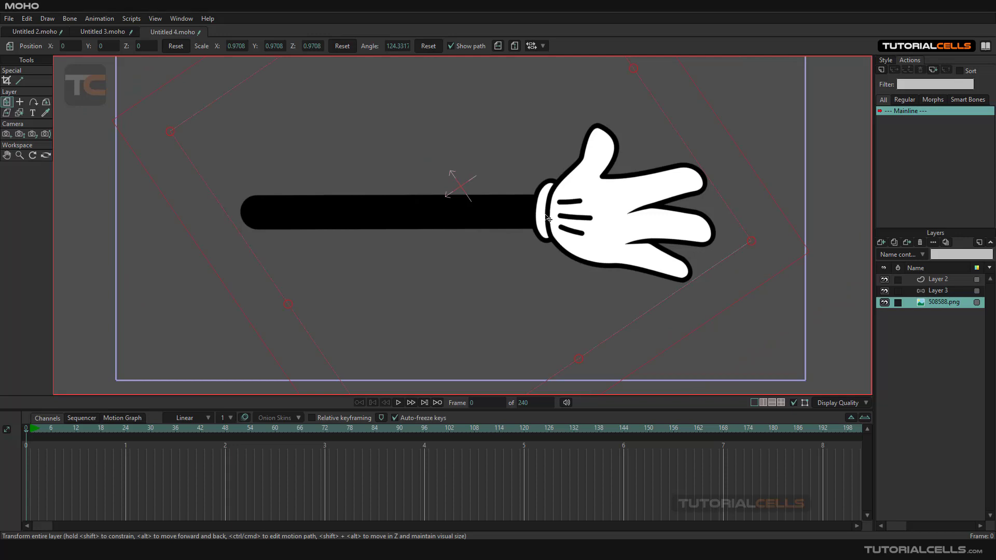
pyautogui.moveTo(548, 218); pyautogui.dragTo(540, 226)
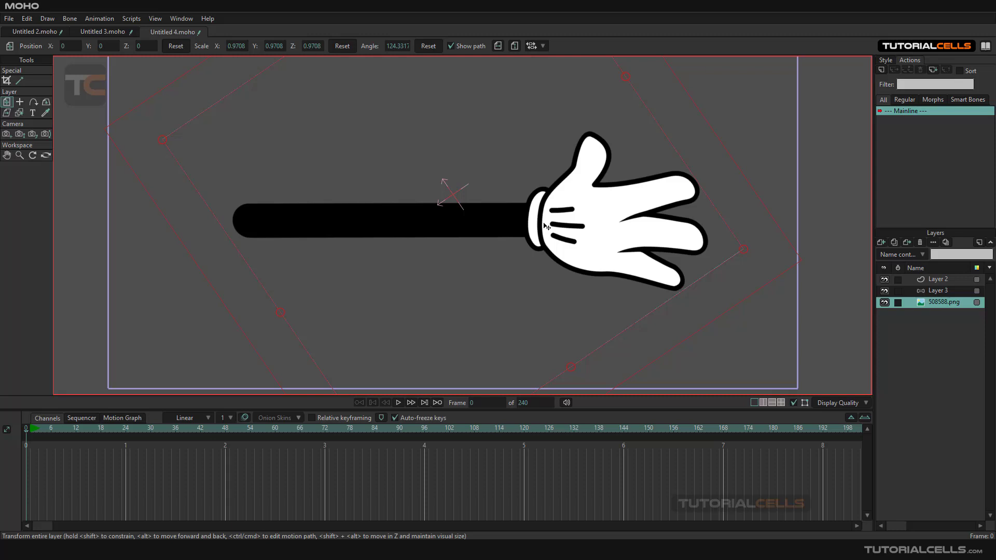
pyautogui.click(104, 32)
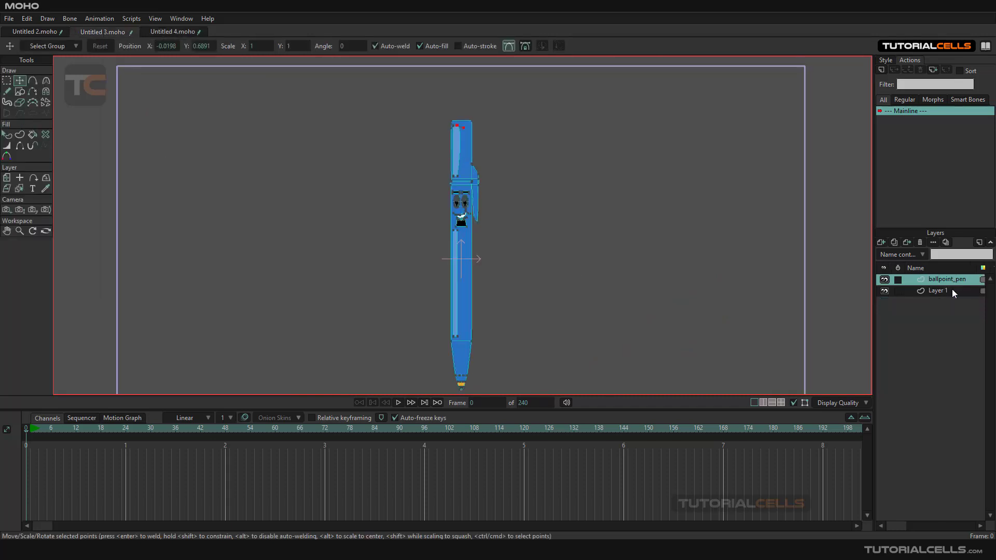
pyautogui.scroll(5, 459, 145)
pyautogui.moveTo(460, 145); pyautogui.dragTo(458, 176)
pyautogui.moveTo(452, 113); pyautogui.dragTo(465, 129)
pyautogui.click(429, 286)
pyautogui.moveTo(434, 289); pyautogui.dragTo(447, 288)
pyautogui.click(507, 280)
pyautogui.moveTo(508, 280); pyautogui.dragTo(509, 271)
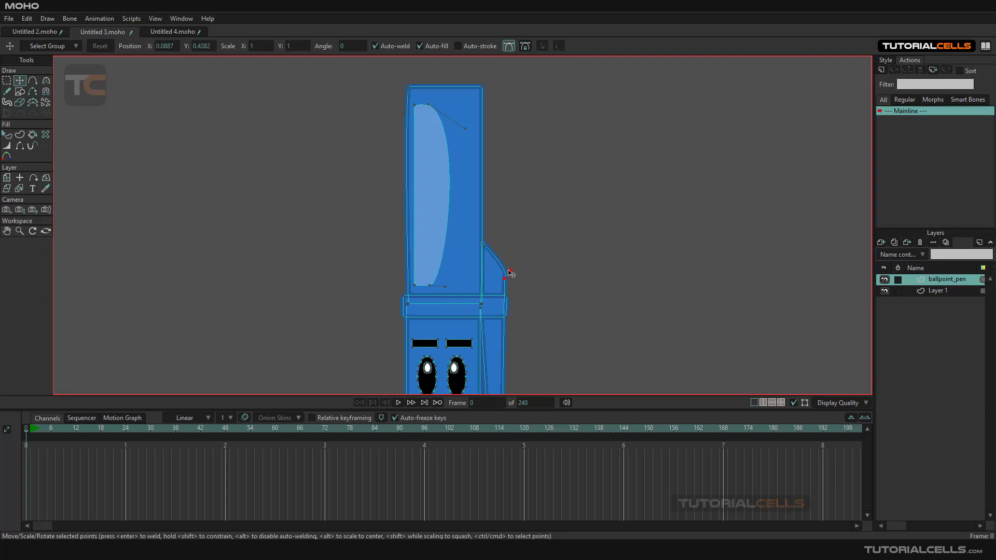
# Compare the tools available for the image layer in Untitled 4.moho with those for the vector layer in Untitled 3.moho
pyautogui.click(170, 34)
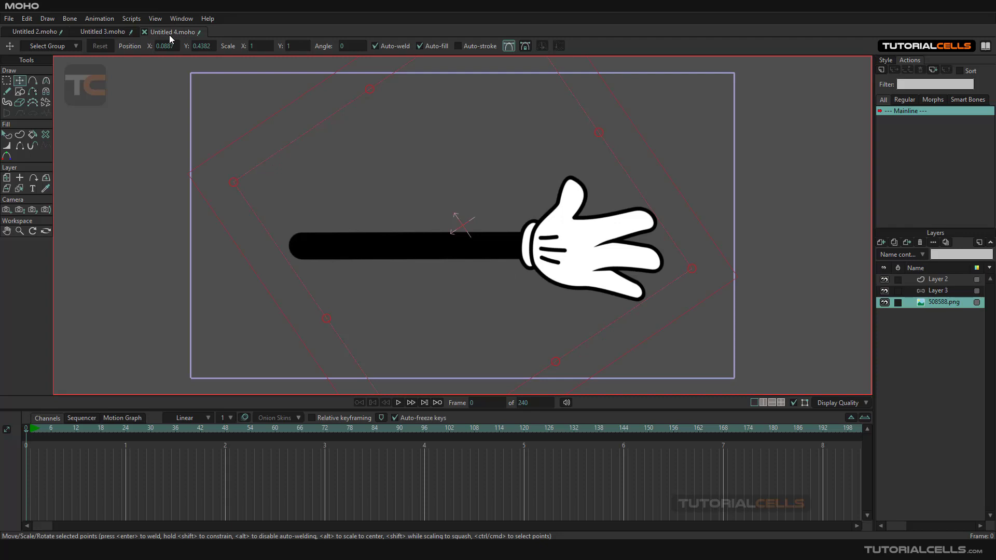
pyautogui.scroll(-2, 463, 197)
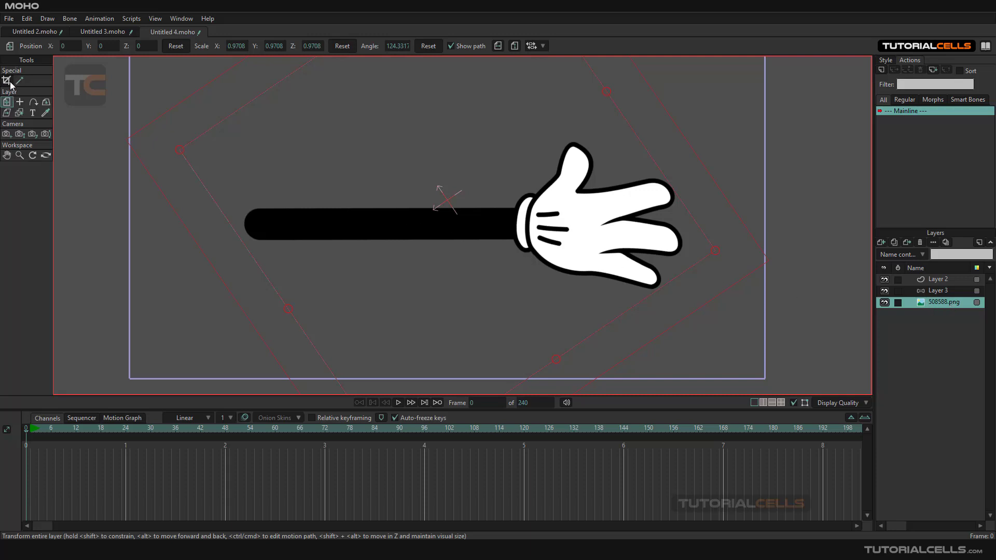
pyautogui.click(113, 34)
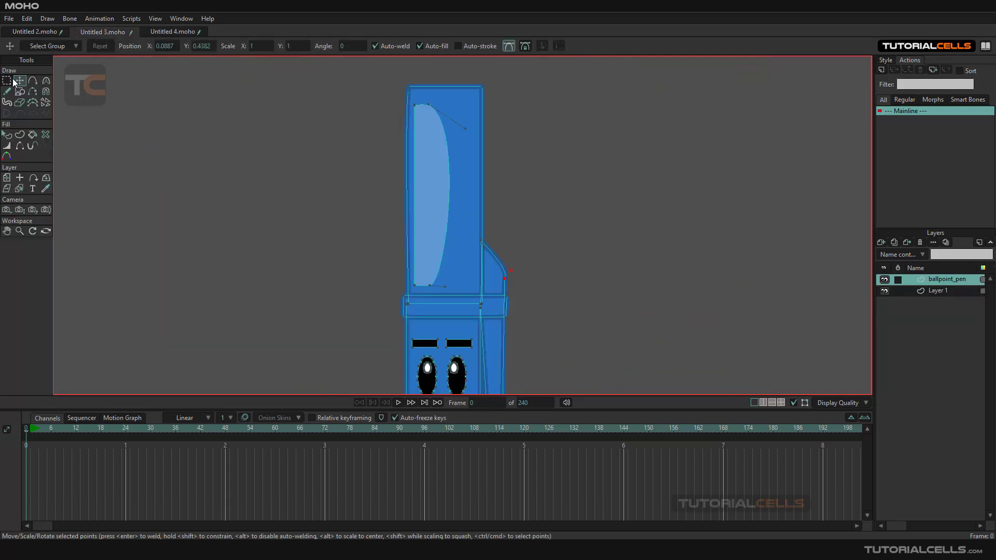
pyautogui.click(173, 31)
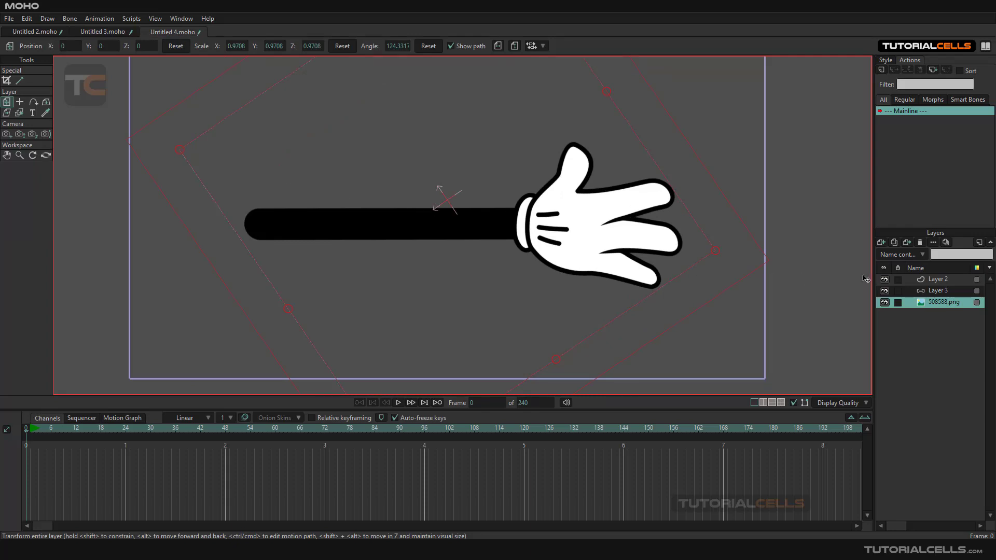
# Replace the existing bone layer in Untitled 4.moho with a new group containing 508588.png, converted to a bone layer
pyautogui.click(926, 293)
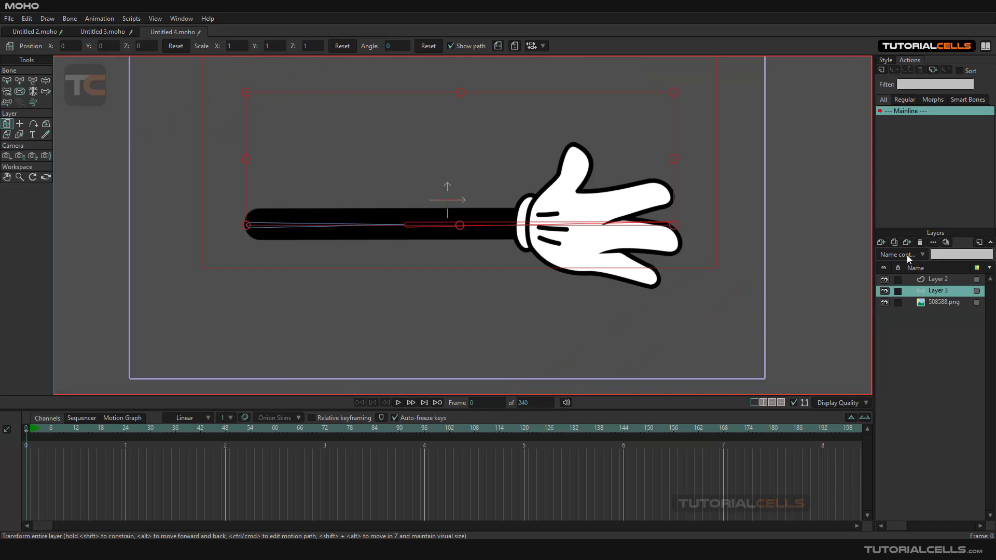
pyautogui.click(920, 242)
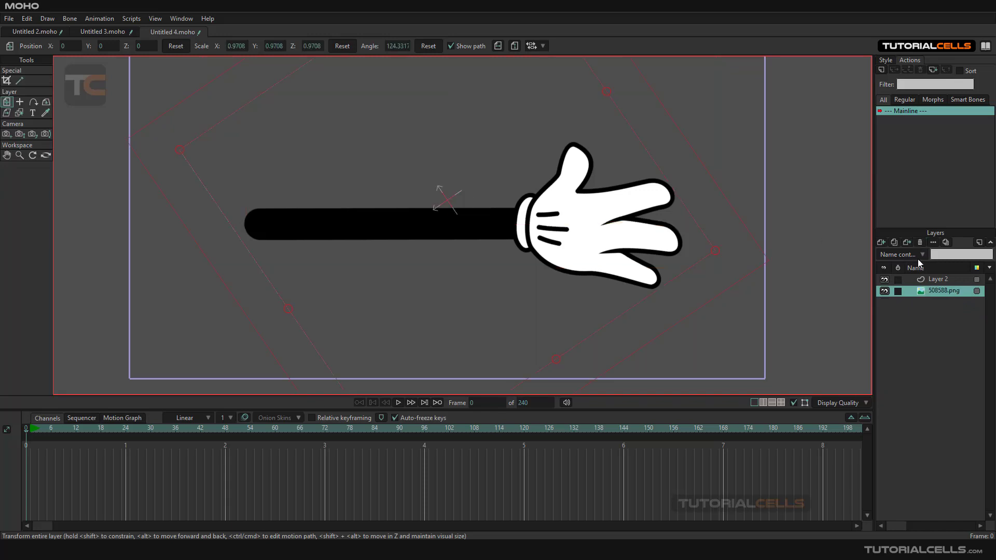
pyautogui.rightClick(932, 292)
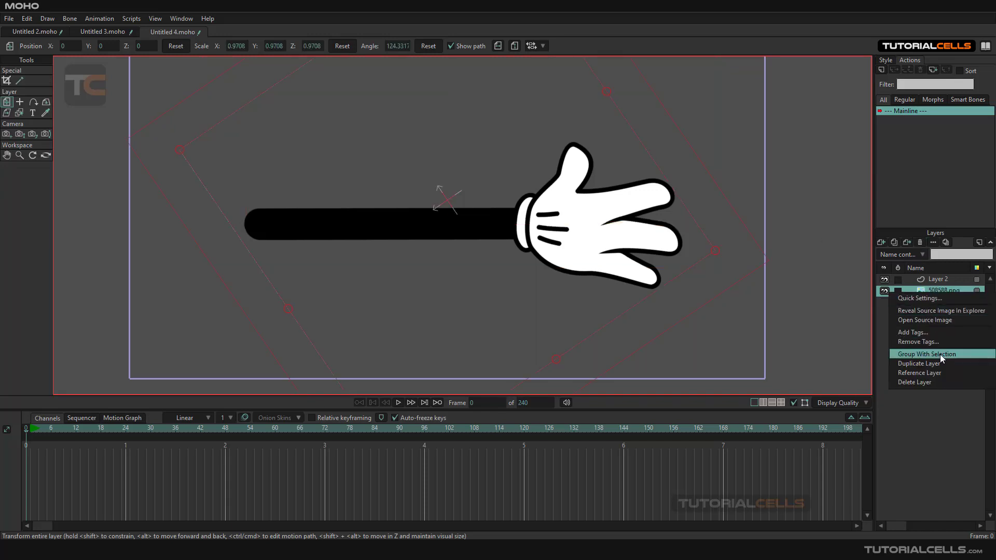
pyautogui.click(927, 354)
pyautogui.rightClick(925, 293)
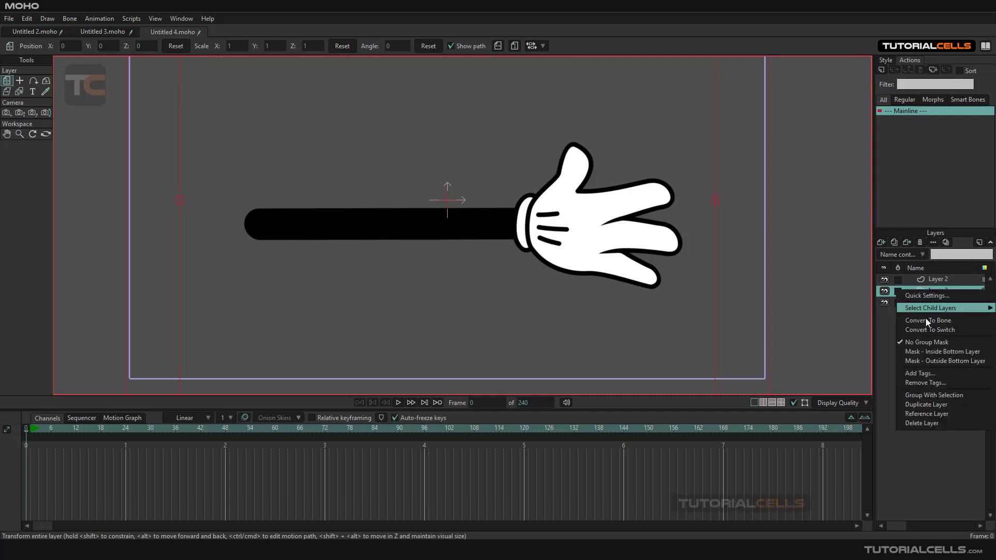
pyautogui.click(927, 321)
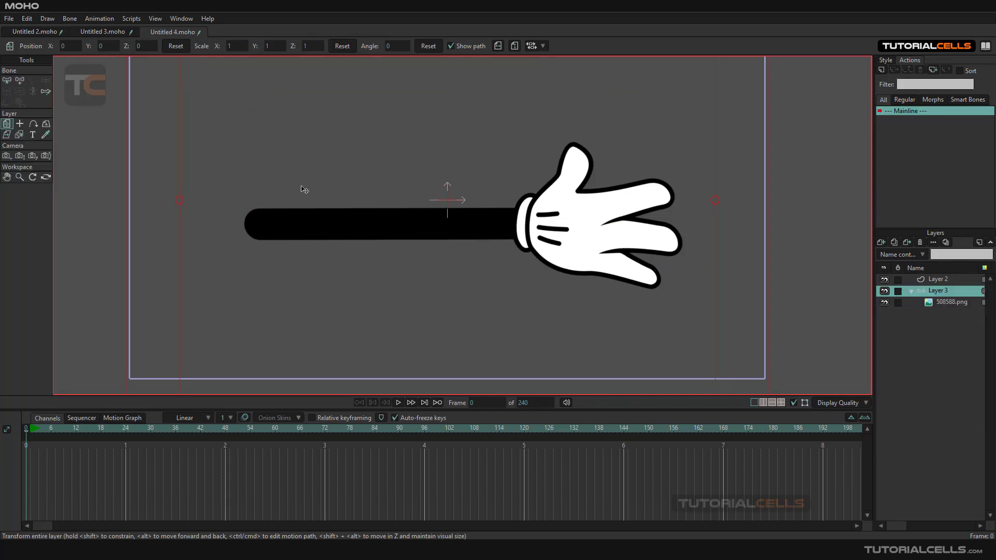
# Add two chained bones along the arm, one from the rounded end to the elbow and one from the elbow to the fingers
pyautogui.click(19, 80)
pyautogui.moveTo(244, 224); pyautogui.dragTo(666, 224)
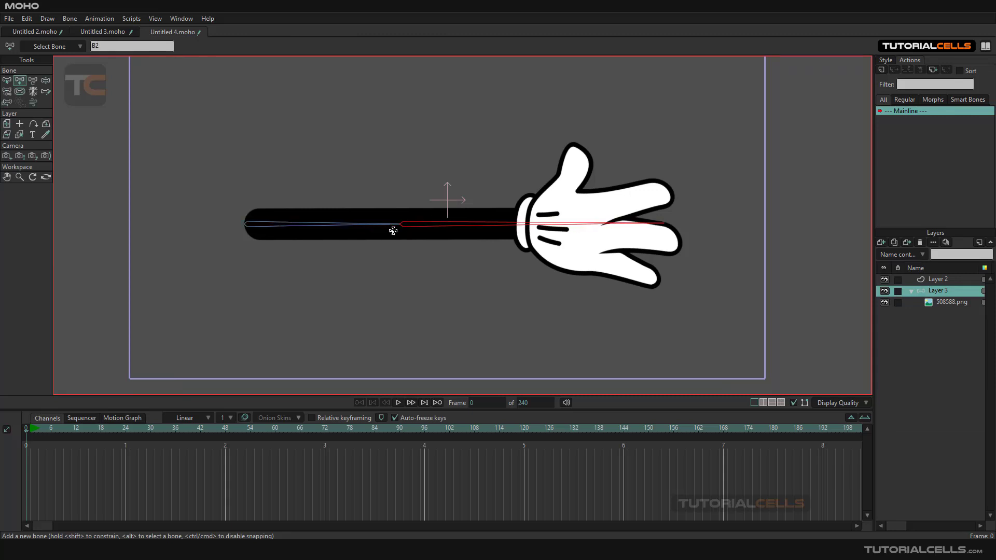
# Test bending the arm image with Manipulate Bones and undo the pose
pyautogui.click(46, 81)
pyautogui.moveTo(513, 233); pyautogui.dragTo(305, 263)
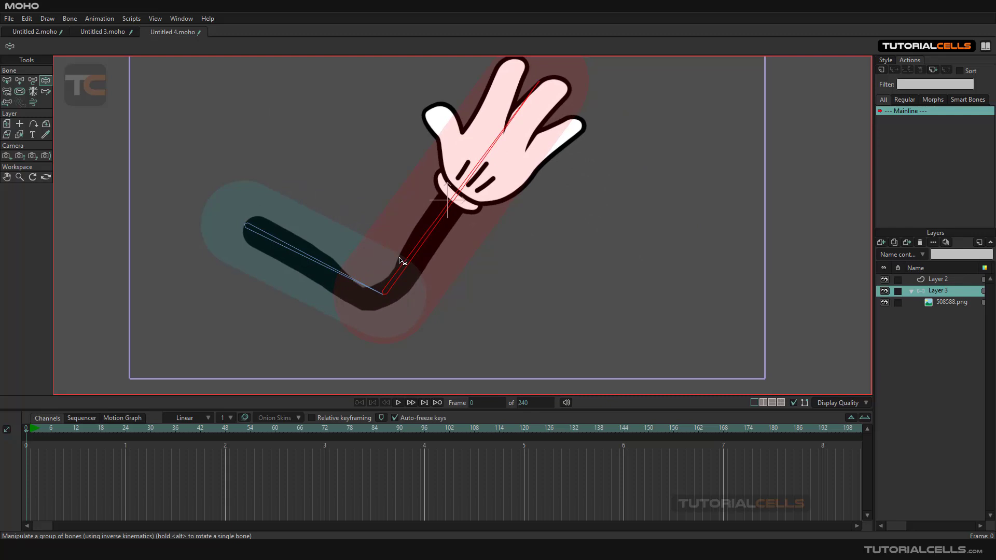
pyautogui.hotkey('ctrl', 'z')
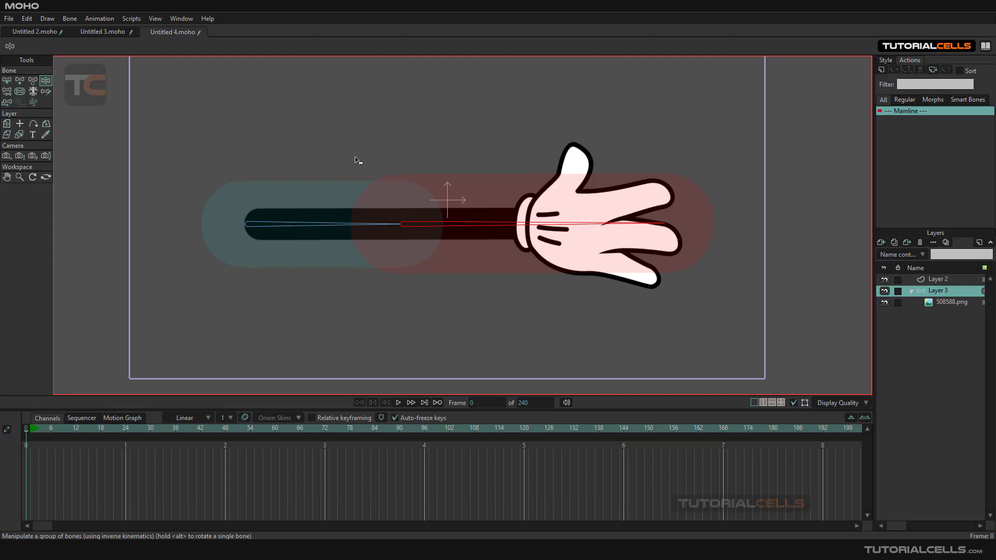
# Select both arm bones and create a smooth joint for the bone pair on the 508588.png layer
pyautogui.click(70, 18)
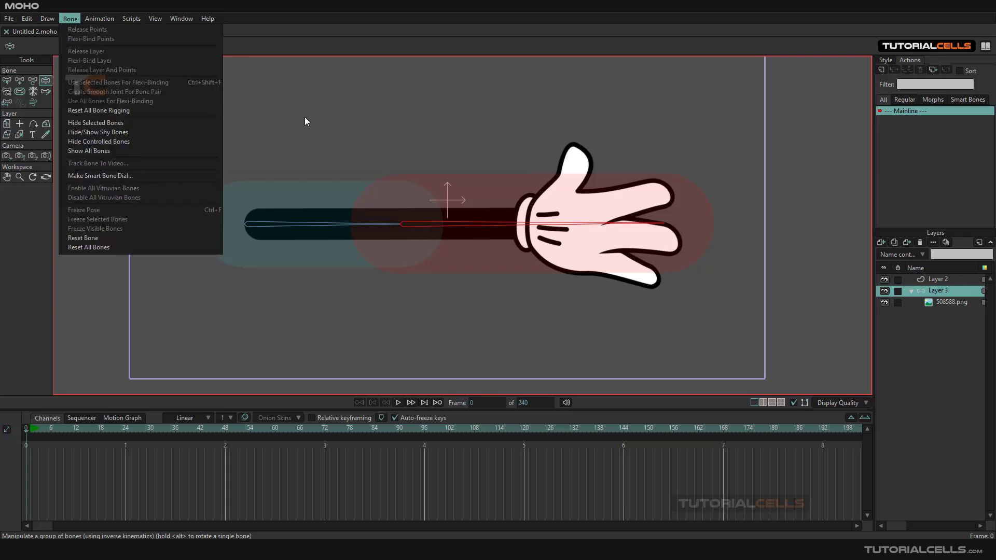
pyautogui.click(345, 195)
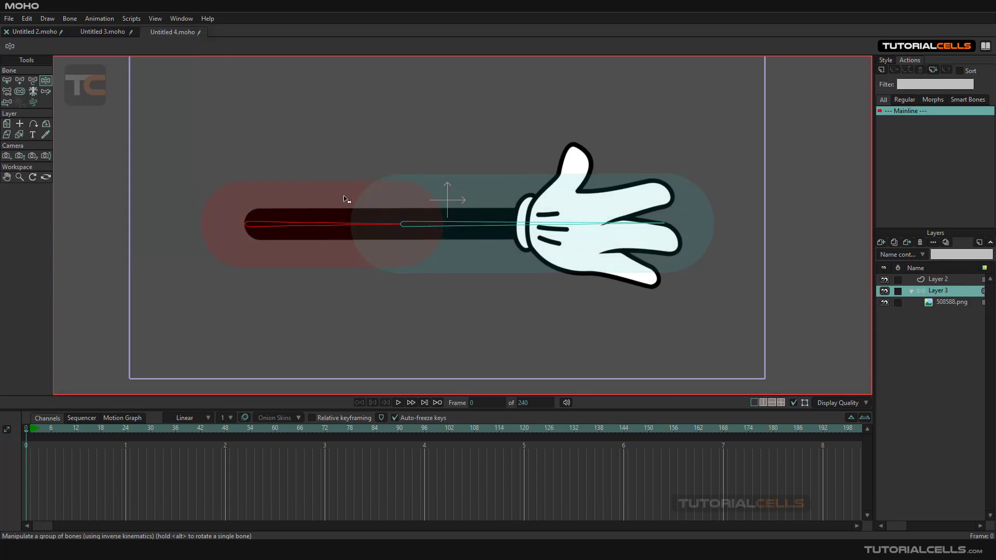
pyautogui.click(6, 80)
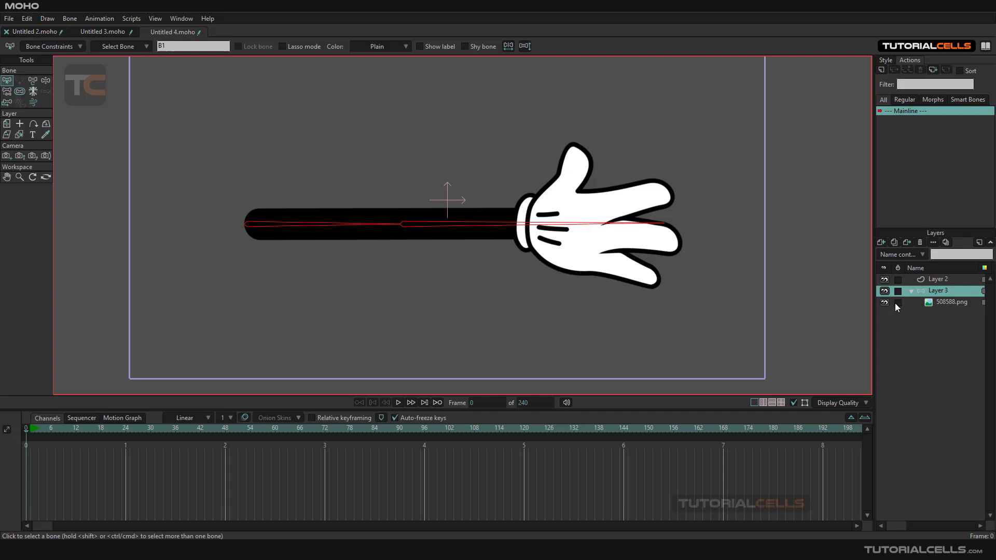
pyautogui.click(925, 303)
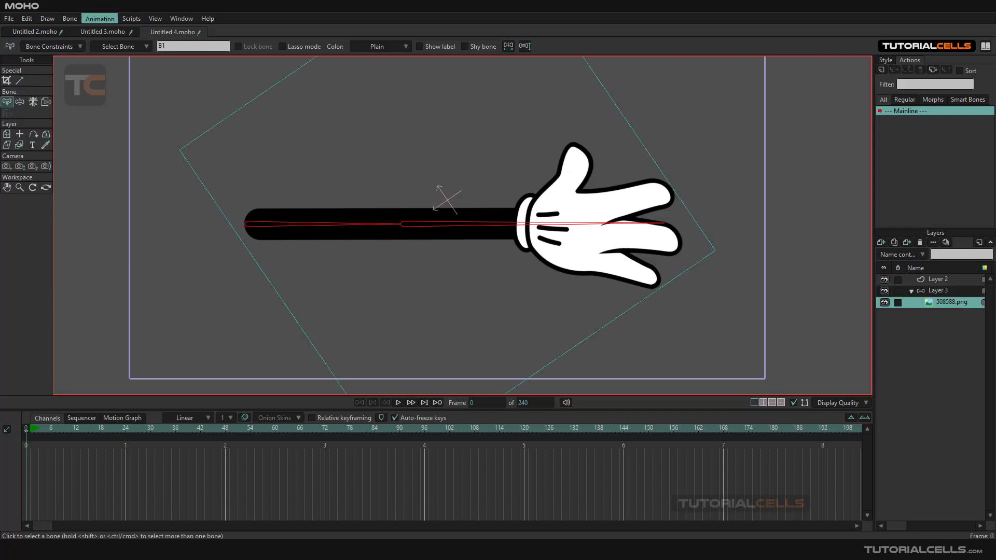
pyautogui.click(70, 19)
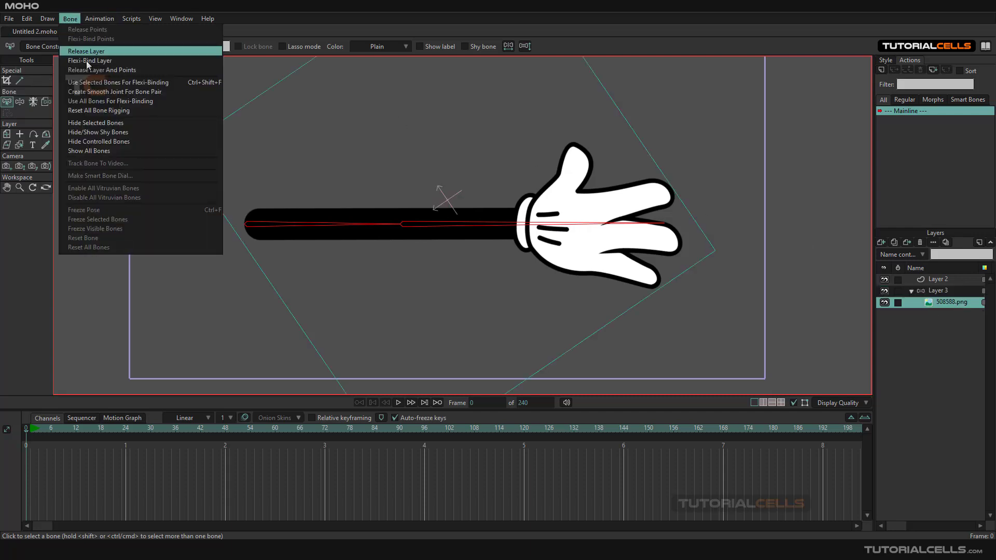
pyautogui.click(109, 94)
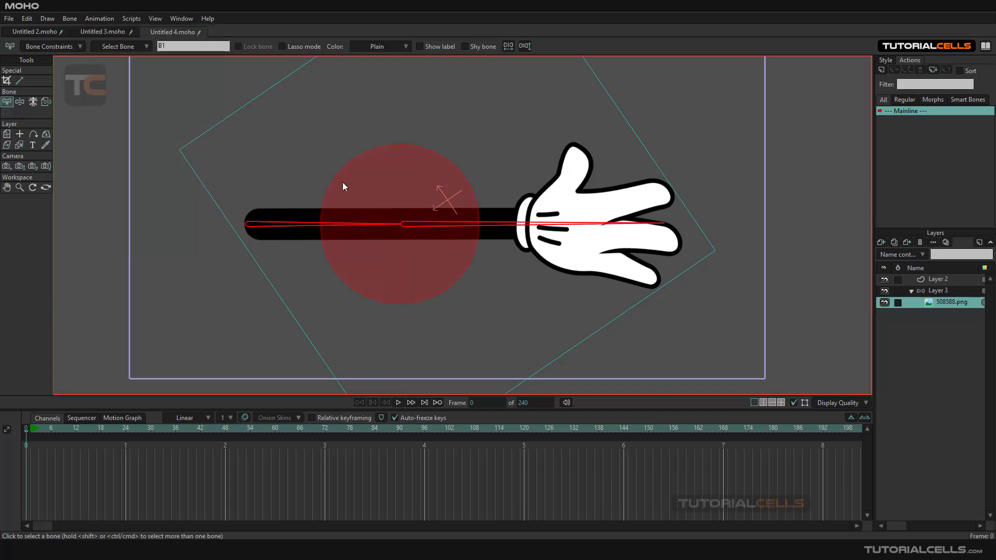
# Test the smooth joint by bending the forearm bone with Manipulate Bones, and return the arm to its straight pose
pyautogui.click(924, 294)
pyautogui.click(490, 224)
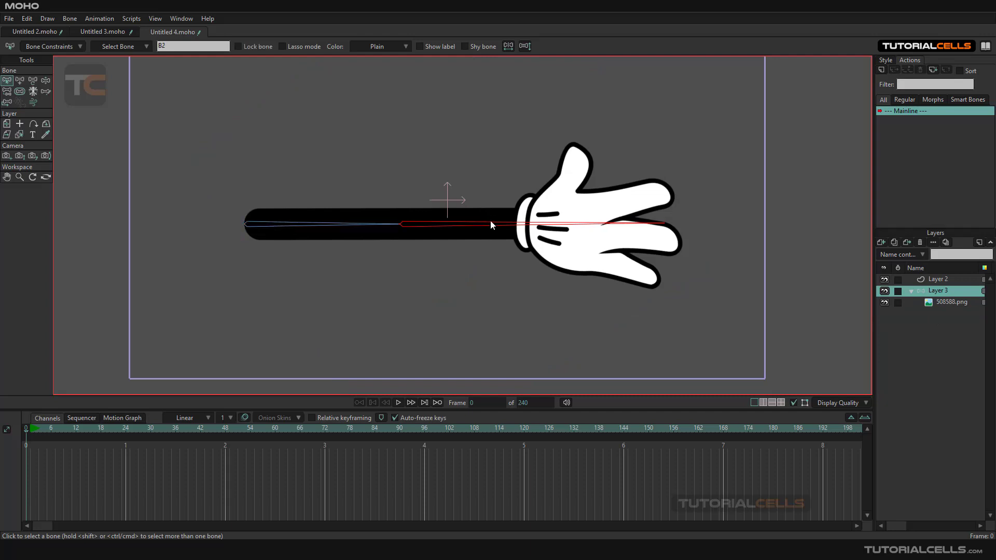
pyautogui.click(45, 81)
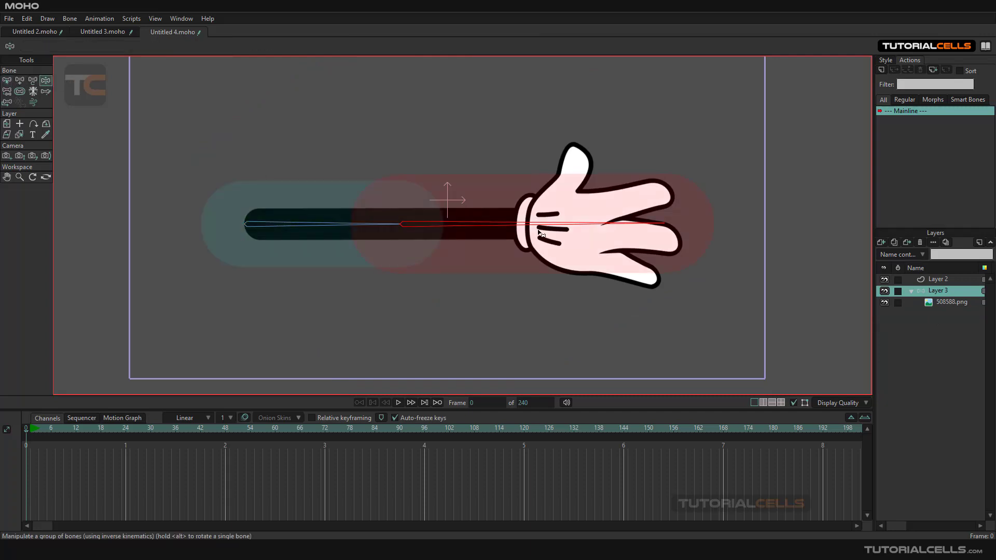
pyautogui.moveTo(509, 220); pyautogui.dragTo(220, 100)
pyautogui.keyDown('ctrl'); pyautogui.keyDown('alt'); pyautogui.click(328, 156); pyautogui.keyUp('alt'); pyautogui.keyUp('ctrl')
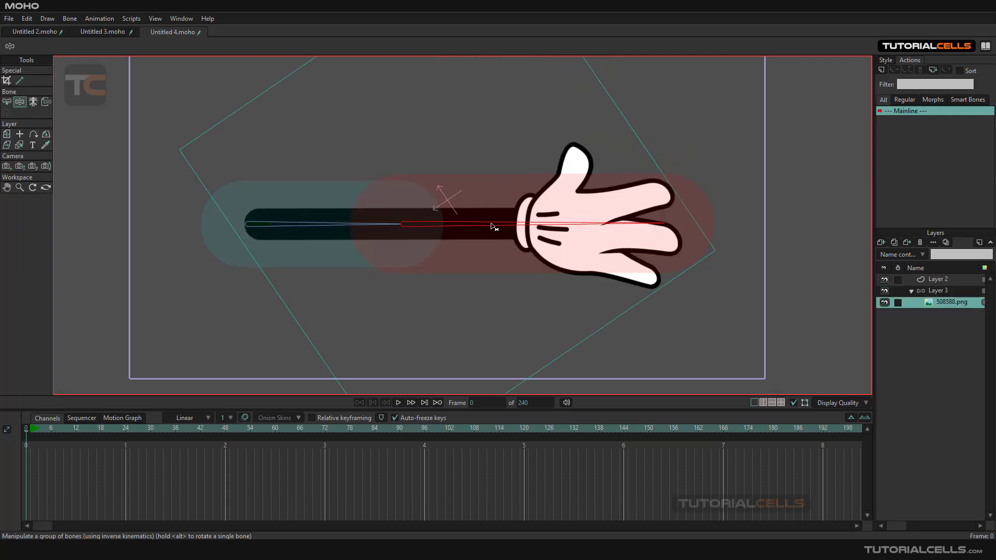
pyautogui.moveTo(492, 226); pyautogui.dragTo(251, 125)
# Delete the old vector mesh layer and add a new empty vector layer above the bone layer, keeping its default name
pyautogui.click(930, 283)
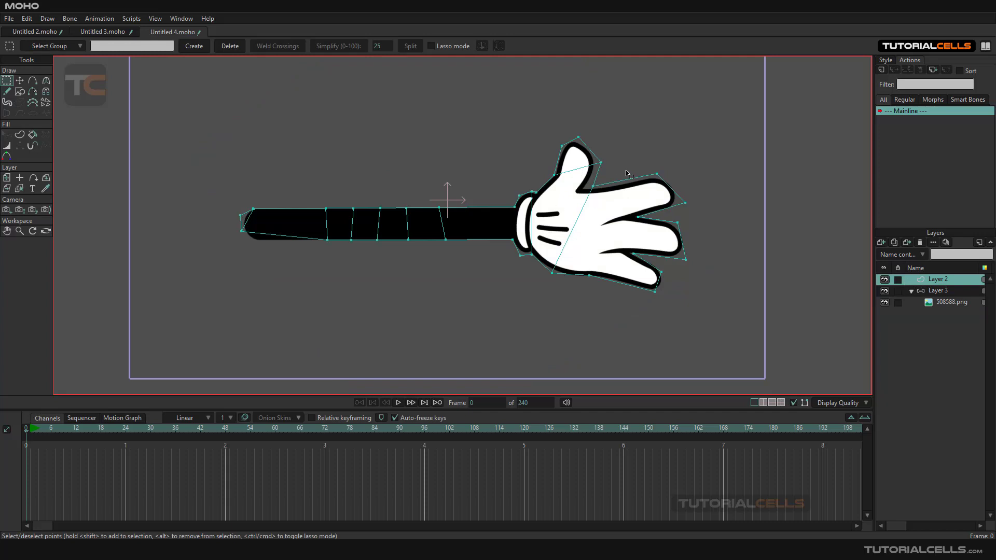
pyautogui.click(920, 242)
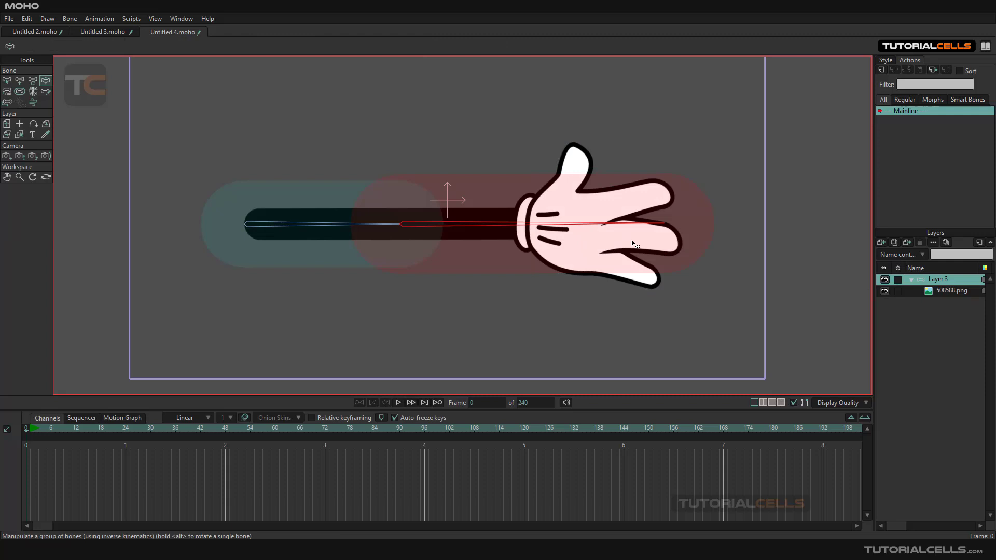
pyautogui.click(880, 242)
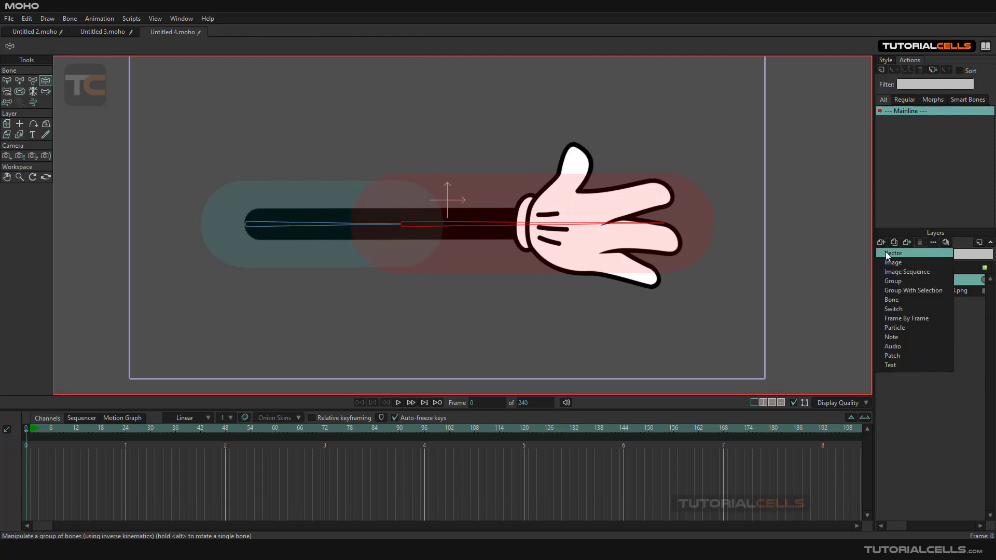
pyautogui.click(888, 253)
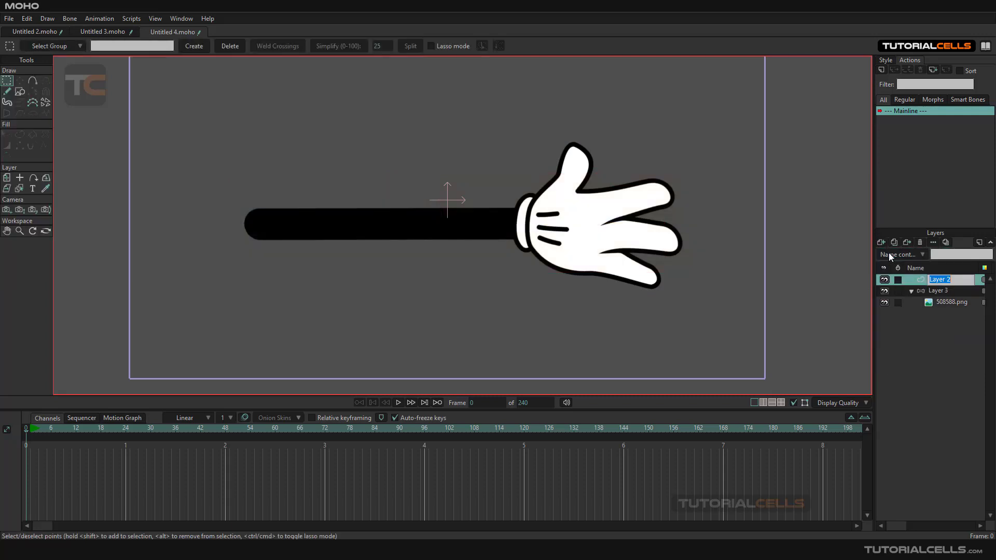
pyautogui.click(919, 282)
# With Add Point on the new vector layer, trace the arm's upper edge from the rounded end to the glove, placing several points around the elbow
pyautogui.scroll(2, 455, 243)
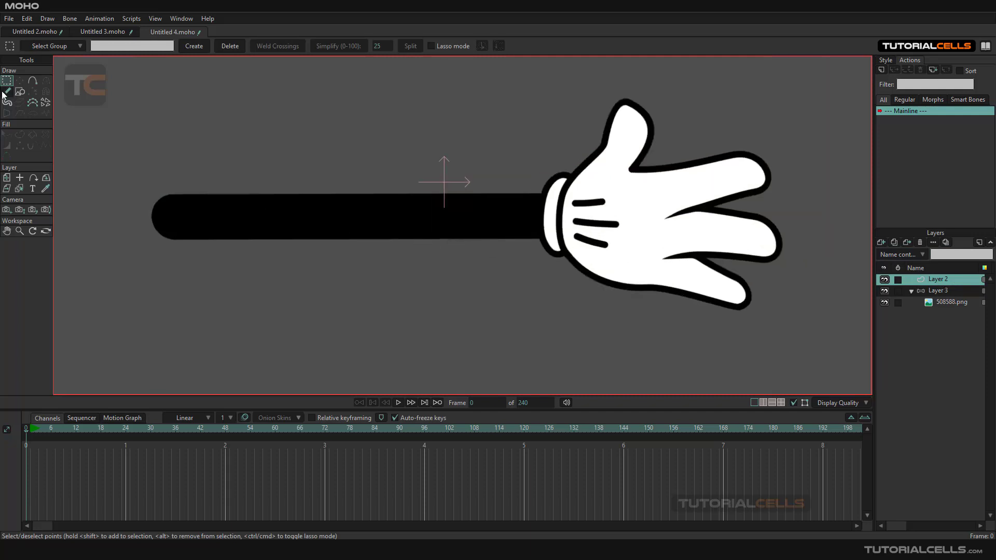
pyautogui.click(32, 81)
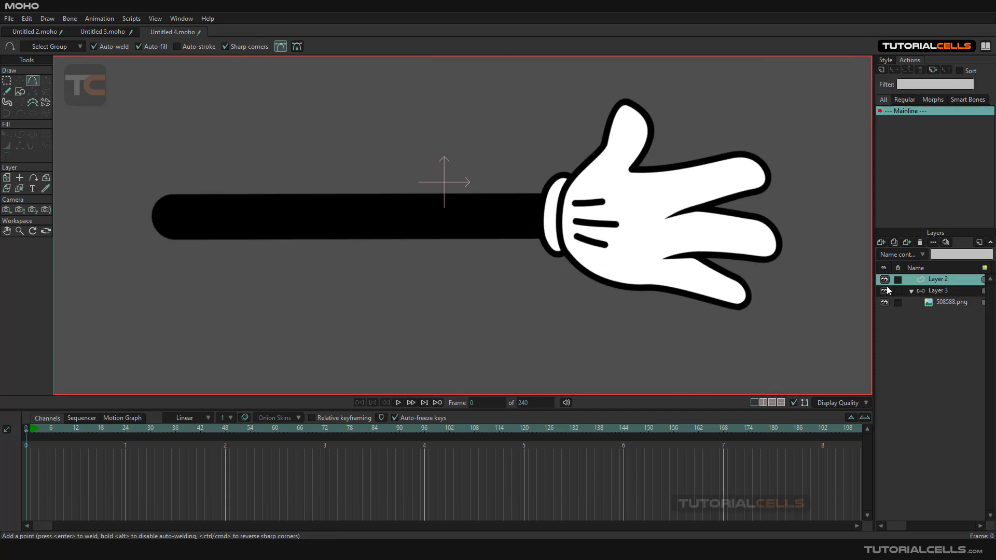
pyautogui.click(928, 293)
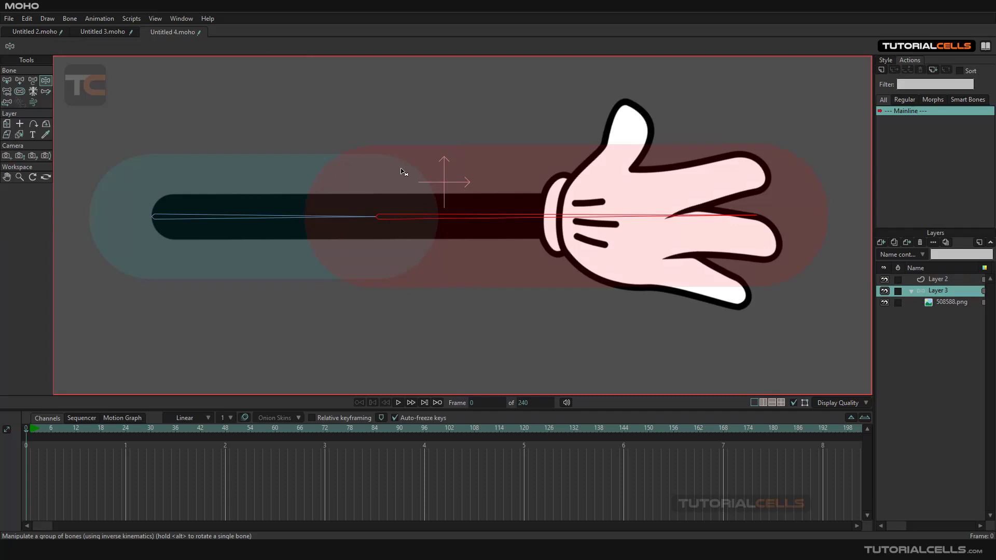
pyautogui.click(937, 279)
pyautogui.click(32, 81)
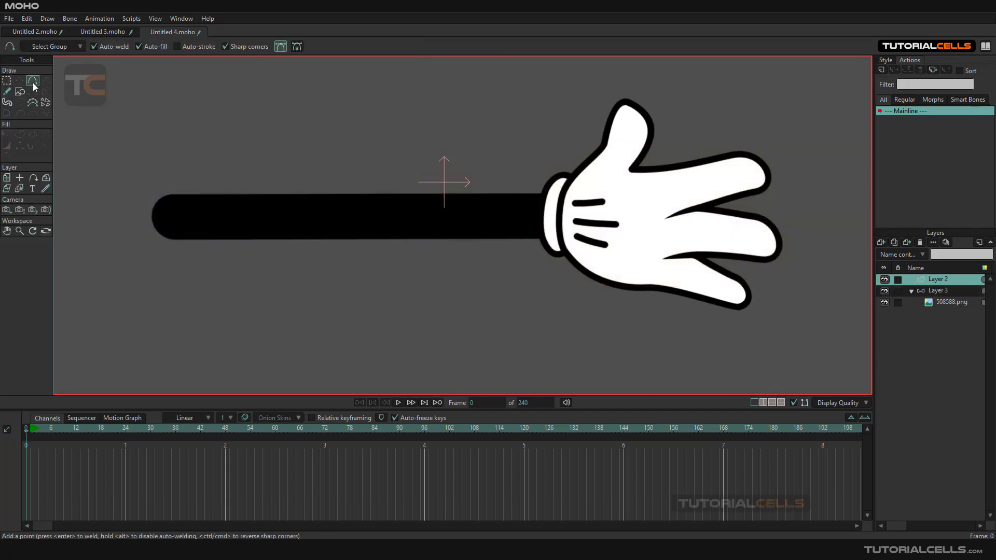
pyautogui.moveTo(146, 217); pyautogui.dragTo(157, 195)
pyautogui.moveTo(156, 195); pyautogui.dragTo(469, 177)
# Extend the outline over the glove cuff and up the outer side of the thumb to its tip
pyautogui.scroll(2, 302, 193)
pyautogui.scroll(-3, 597, 185)
pyautogui.scroll(3, 456, 218)
pyautogui.click(503, 135)
pyautogui.click(515, 103)
pyautogui.click(520, 80)
pyautogui.scroll(-3, 520, 80)
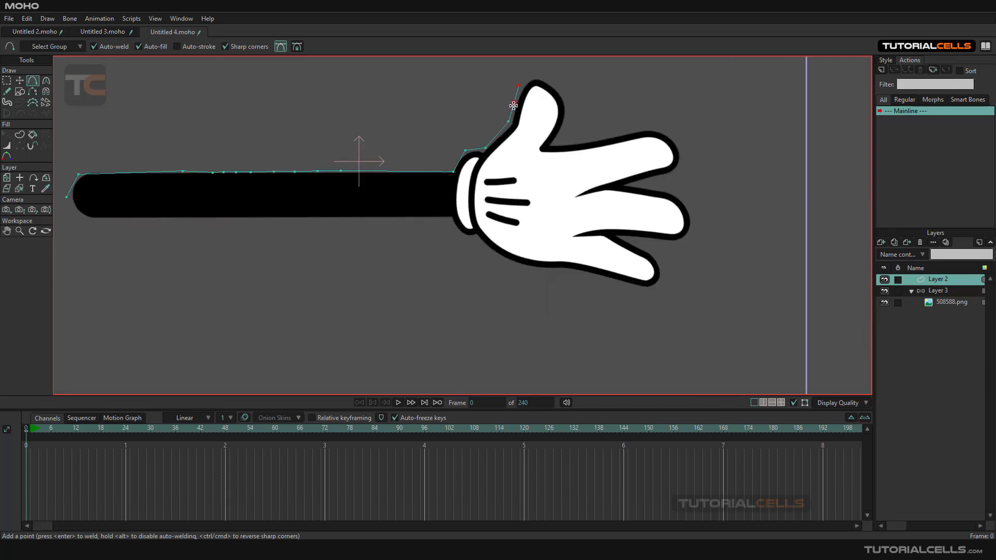
# Continue the outline around the fingers and palm and along the arm's lower edge, closing it at the rounded end
pyautogui.click(457, 138)
pyautogui.moveTo(457, 139)
pyautogui.mouseDown()
pyautogui.moveTo(471, 161)
pyautogui.moveTo(464, 193)
pyautogui.moveTo(525, 181)
pyautogui.moveTo(560, 187)
pyautogui.moveTo(561, 214)
pyautogui.moveTo(517, 229)
pyautogui.moveTo(567, 226)
pyautogui.moveTo(569, 272)
pyautogui.moveTo(525, 273)
pyautogui.moveTo(555, 296)
pyautogui.moveTo(533, 321)
pyautogui.moveTo(404, 285)
pyautogui.moveTo(375, 256)
pyautogui.moveTo(299, 256)
pyautogui.mouseUp()
pyautogui.scroll(-1, 285, 256)
pyautogui.scroll(4, 401, 224)
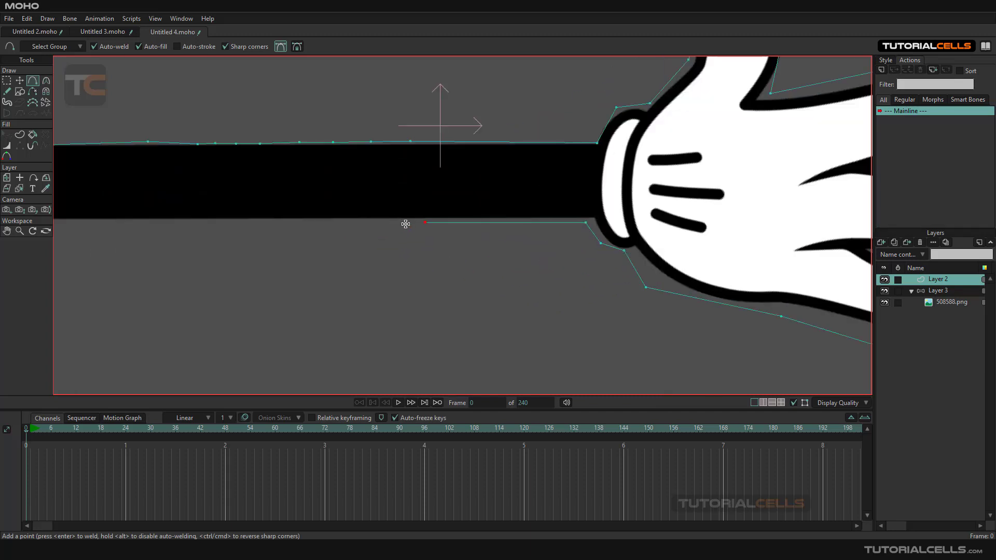
pyautogui.moveTo(393, 223)
pyautogui.mouseDown()
pyautogui.moveTo(254, 224)
pyautogui.moveTo(389, 228)
pyautogui.moveTo(288, 229)
pyautogui.mouseUp()
pyautogui.moveTo(213, 229); pyautogui.dragTo(85, 190)
pyautogui.click(99, 224)
pyautogui.scroll(-4, 320, 222)
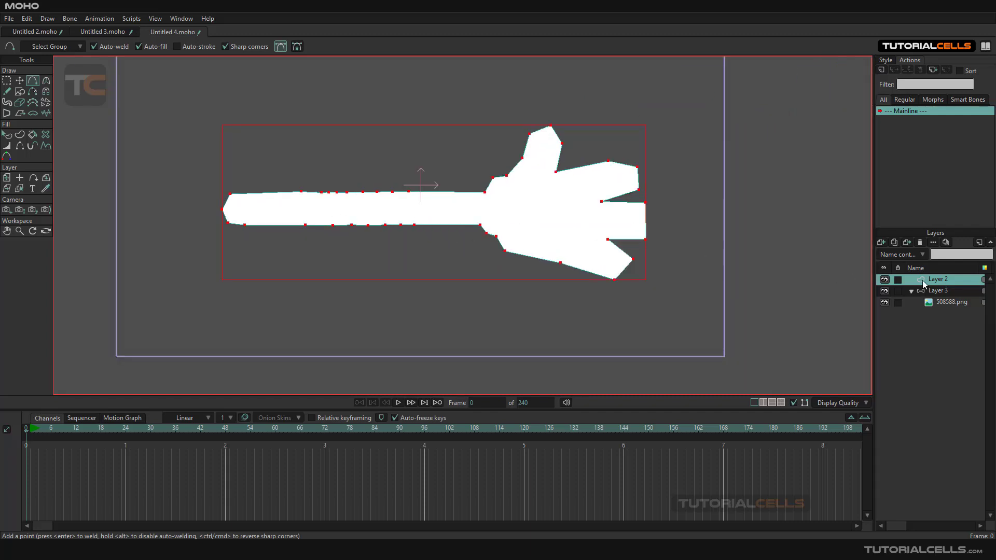
# Triangulate the closed outline on Layer 2 as a 2D mesh, temporarily hiding bone Layer 3 to inspect the triangles
pyautogui.click(47, 19)
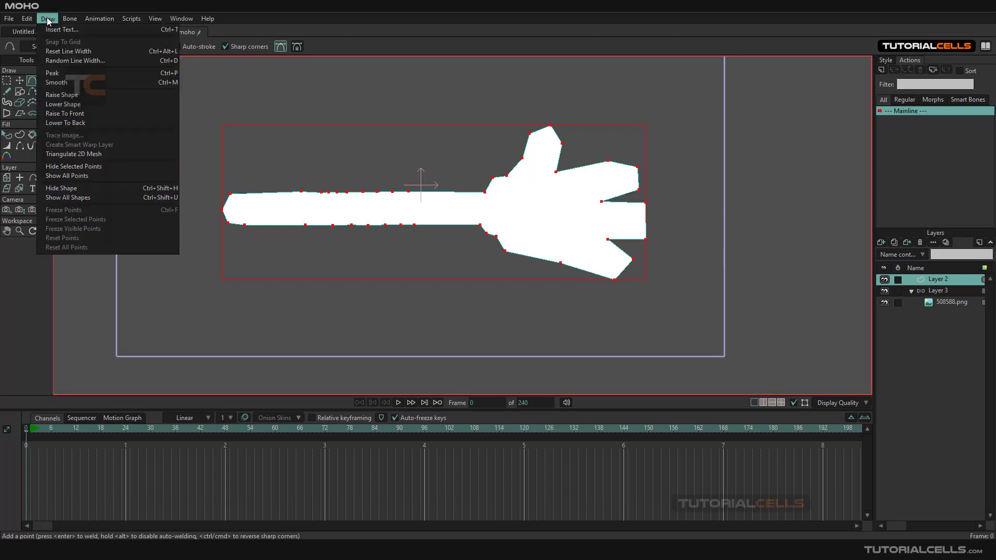
pyautogui.click(90, 155)
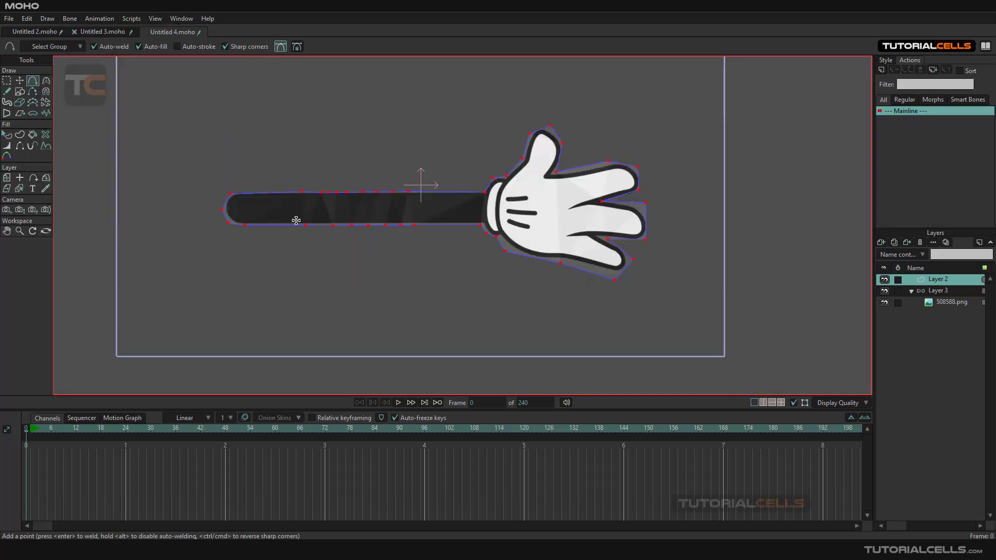
pyautogui.click(884, 292)
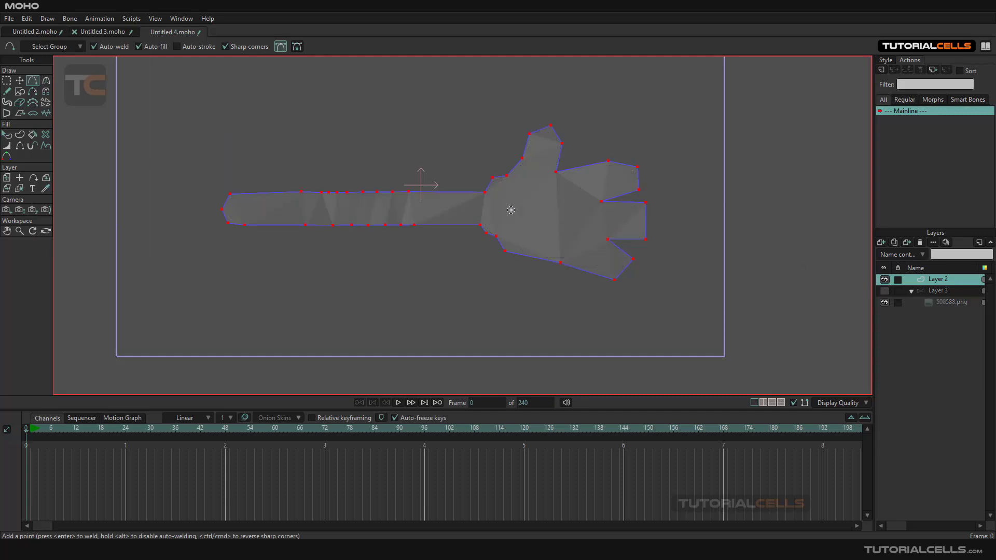
pyautogui.scroll(2, 291, 205)
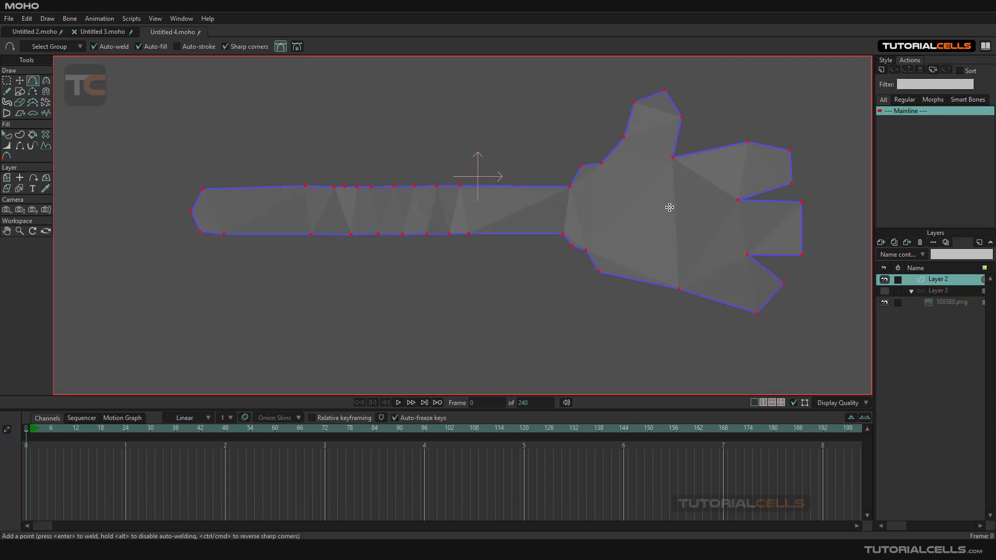
pyautogui.scroll(-2, 602, 231)
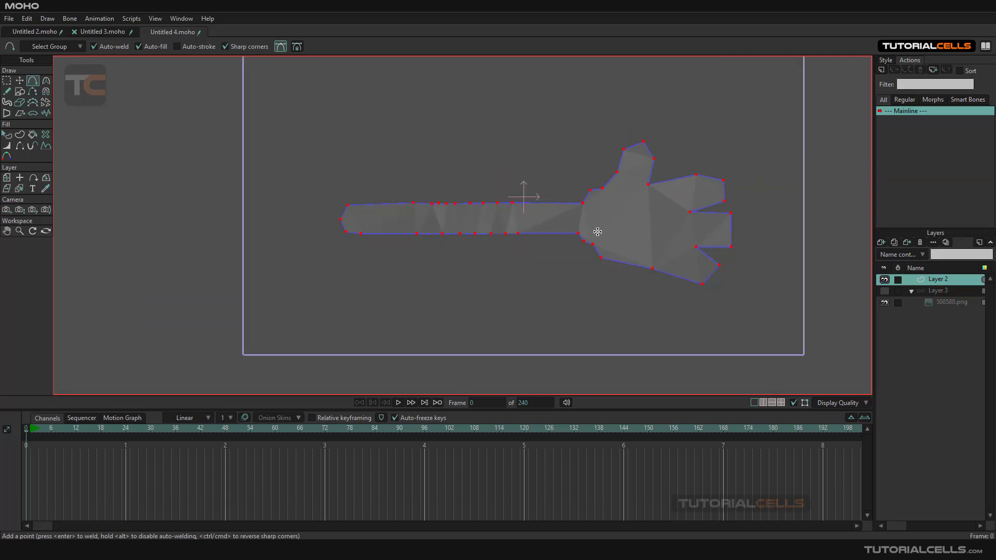
pyautogui.click(884, 291)
# Set the smart warp layer of the 508588.png image layer to Layer 2
pyautogui.click(930, 303)
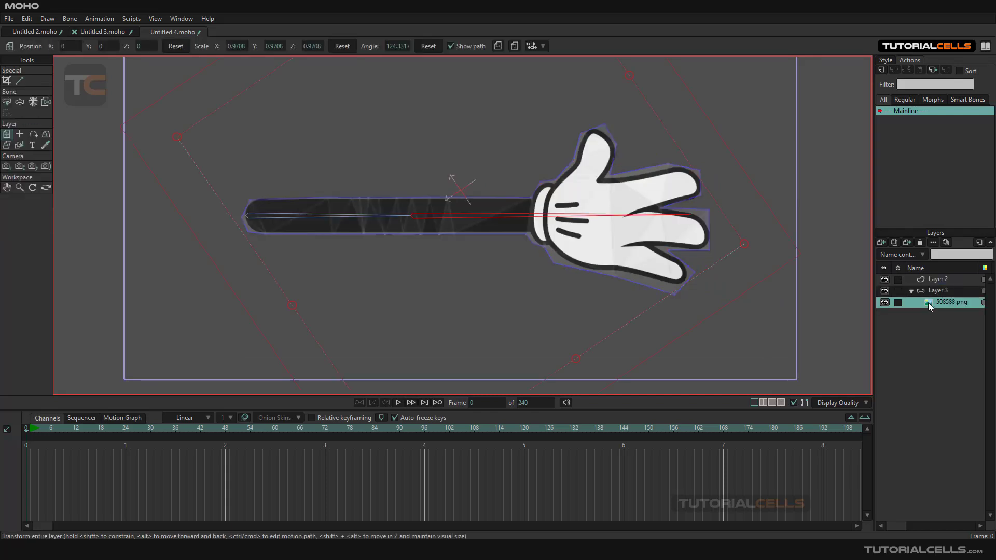
pyautogui.doubleClick(928, 303)
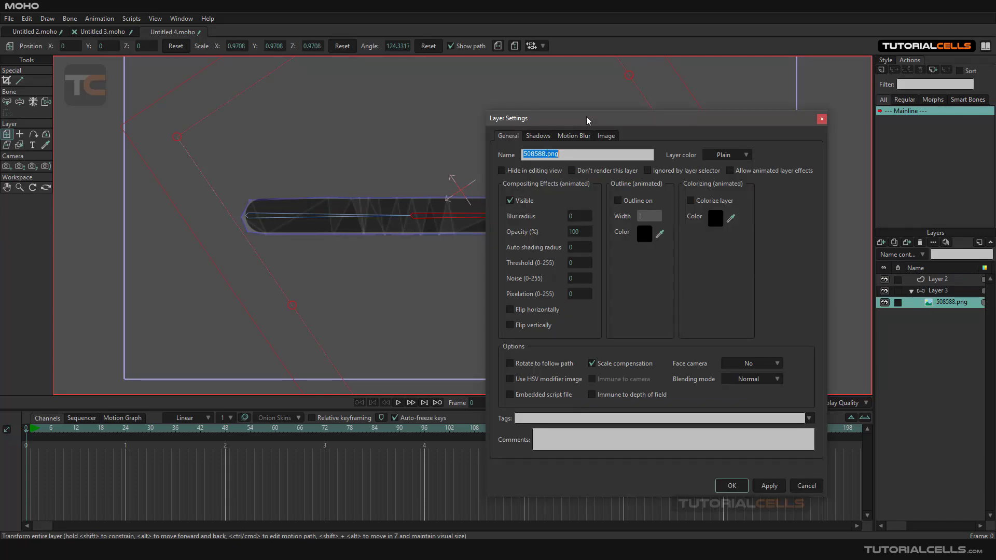
pyautogui.moveTo(585, 118); pyautogui.dragTo(622, 121)
pyautogui.click(630, 136)
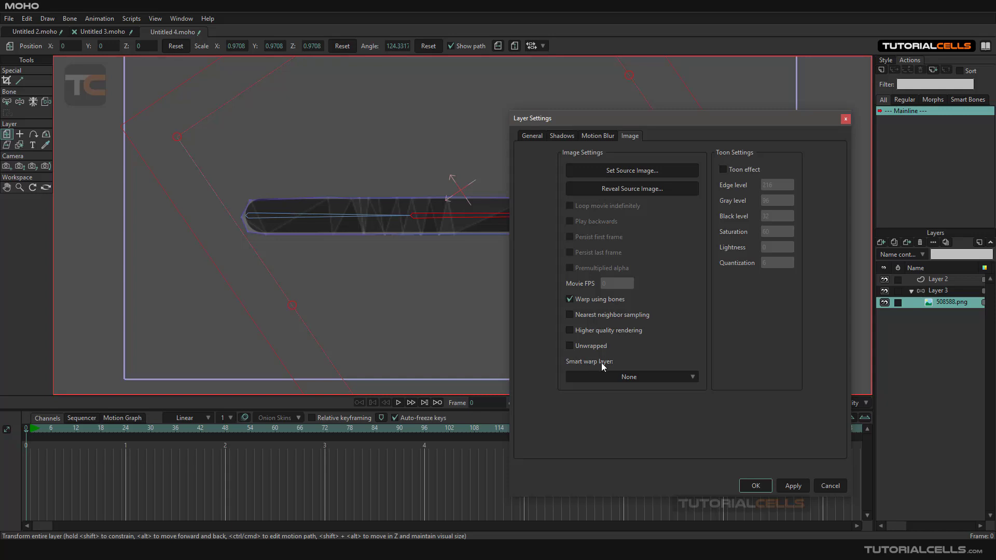
pyautogui.click(615, 376)
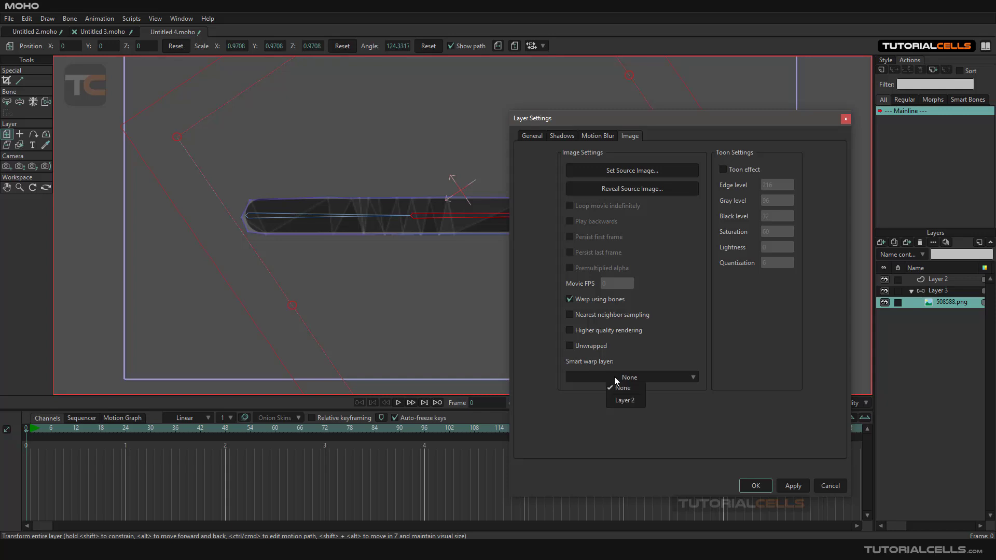
pyautogui.click(639, 399)
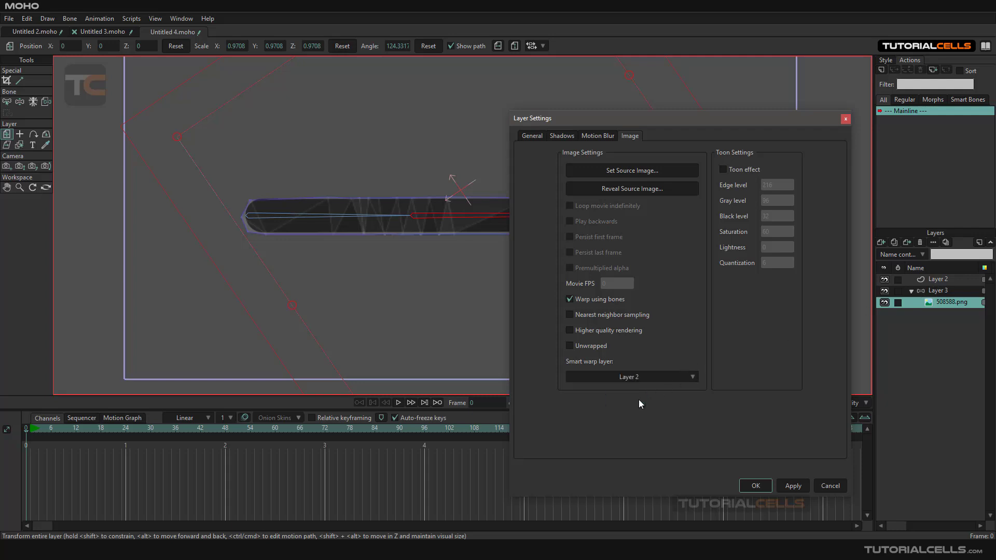
pyautogui.click(757, 485)
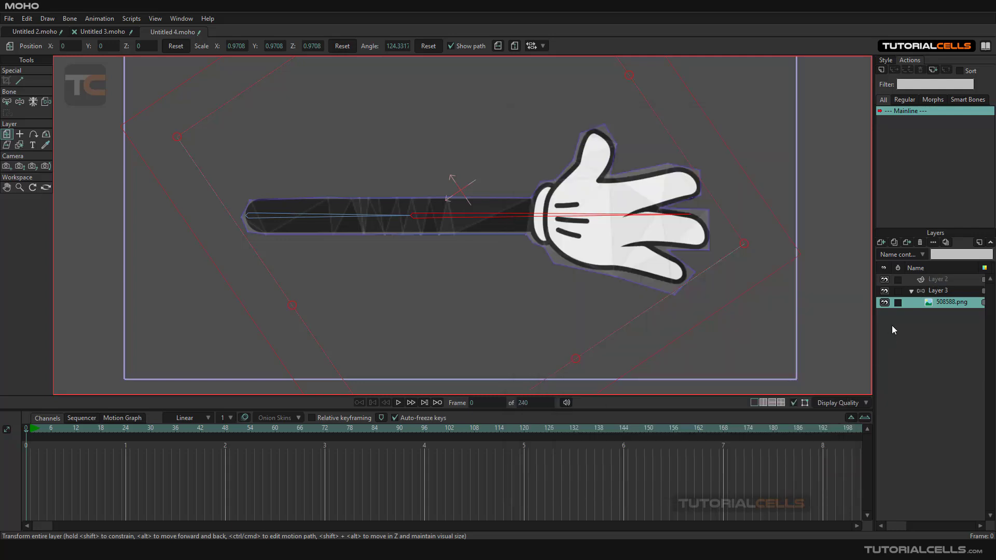
# On Layer 2, try raising one mesh point on the arm's upper edge with Transform Points, and undo the move
pyautogui.click(935, 279)
pyautogui.click(931, 302)
pyautogui.click(931, 280)
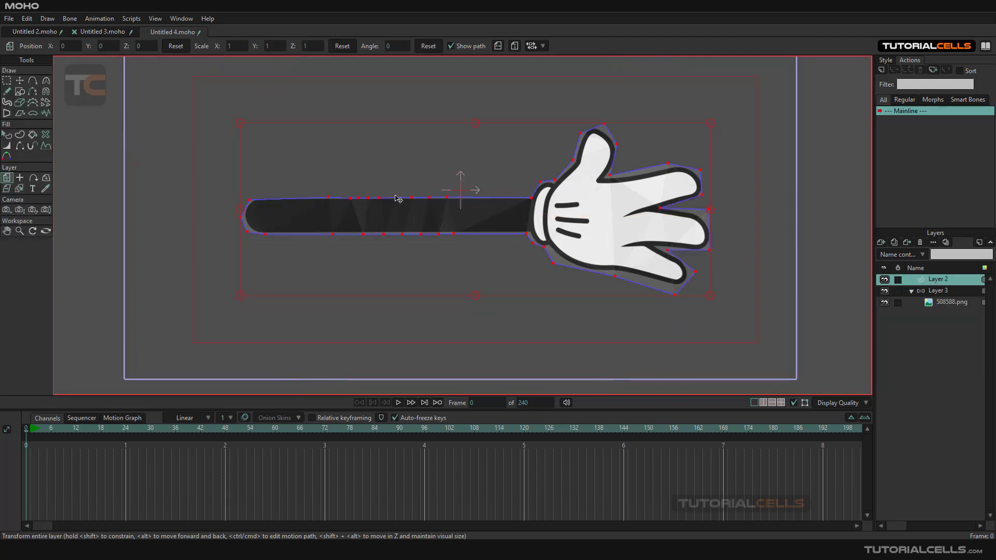
pyautogui.click(19, 81)
pyautogui.click(166, 109)
pyautogui.scroll(3, 368, 207)
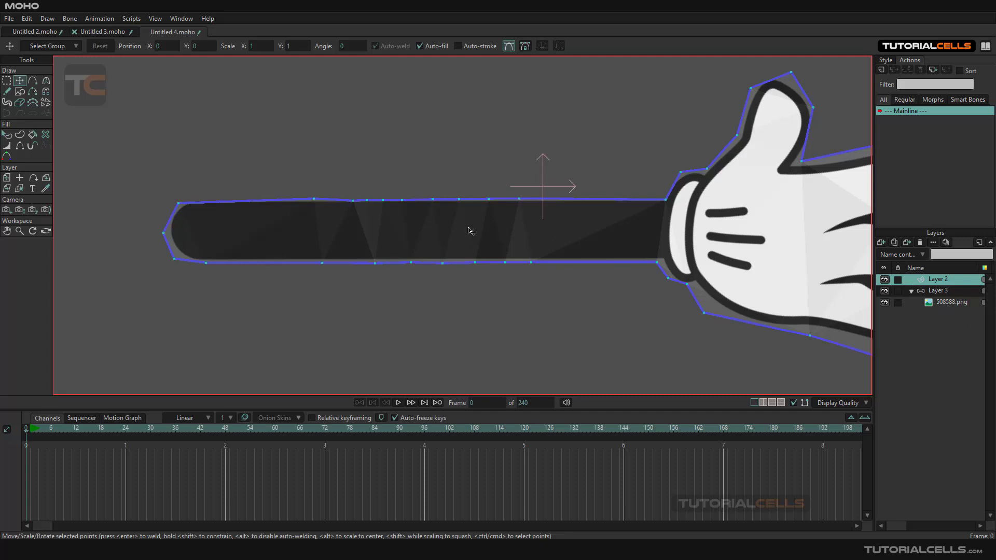
pyautogui.click(353, 201)
pyautogui.moveTo(355, 204); pyautogui.dragTo(355, 189)
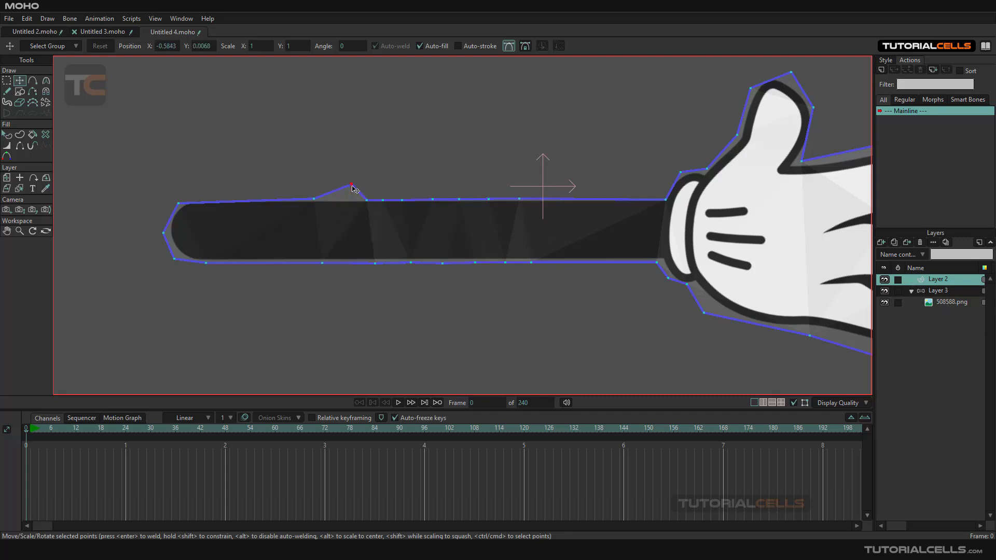
pyautogui.hotkey('ctrl', 'z')
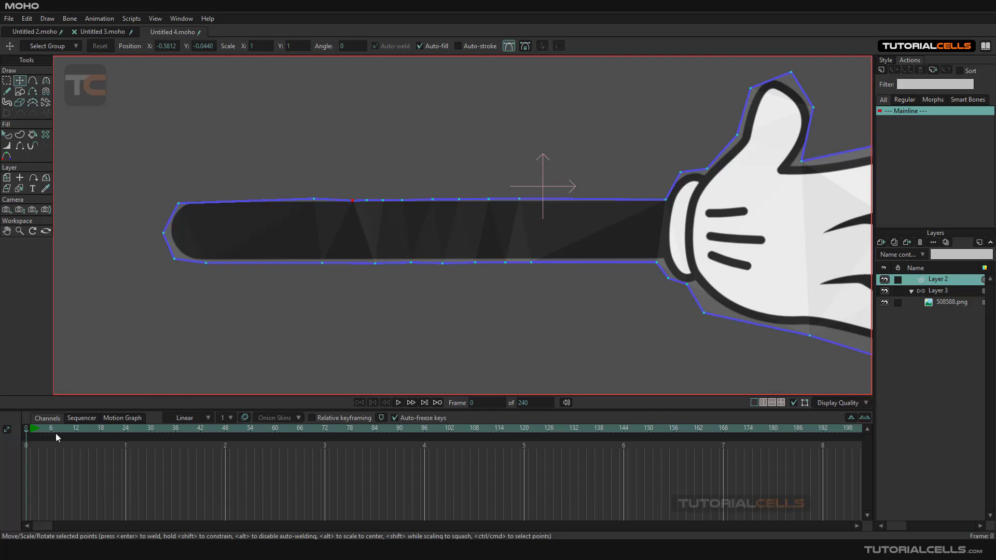
pyautogui.scroll(-2, 251, 270)
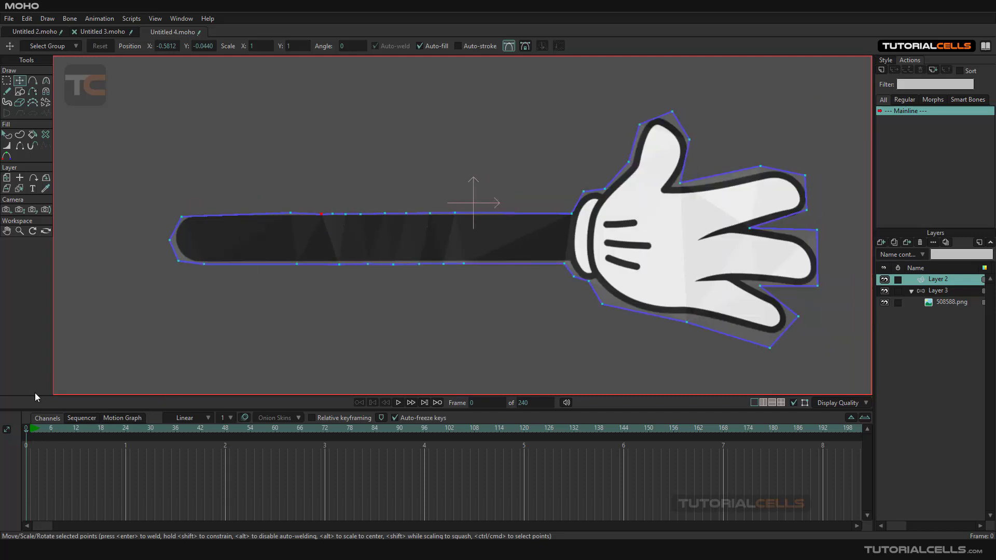
# At frame 1, slightly adjust one upper and one lower mesh point on the arm with Transform Points
pyautogui.click(30, 433)
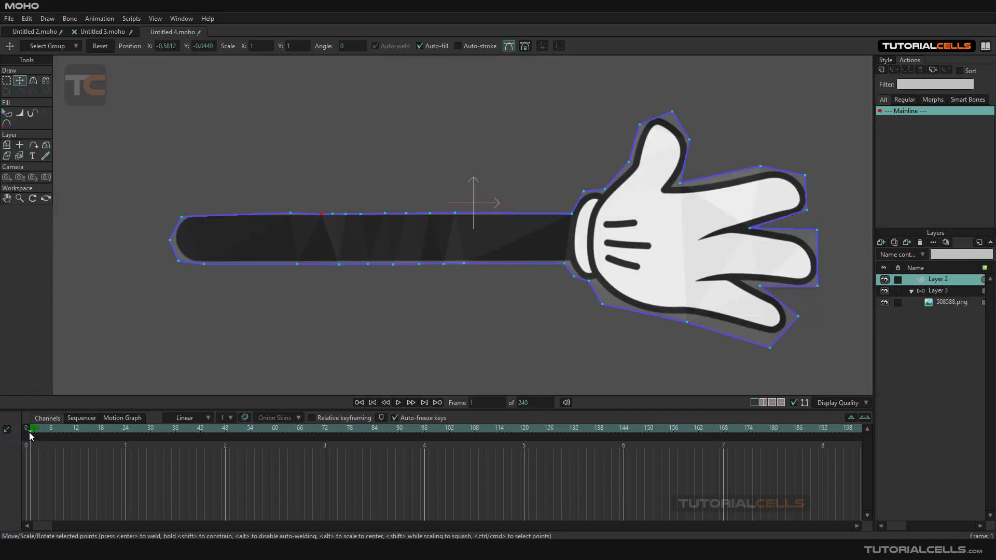
pyautogui.scroll(2, 254, 251)
pyautogui.moveTo(334, 218)
pyautogui.mouseDown()
pyautogui.moveTo(332, 200)
pyautogui.moveTo(334, 219)
pyautogui.mouseUp()
pyautogui.moveTo(358, 286)
pyautogui.mouseDown()
pyautogui.moveTo(363, 312)
pyautogui.moveTo(363, 289)
pyautogui.mouseUp()
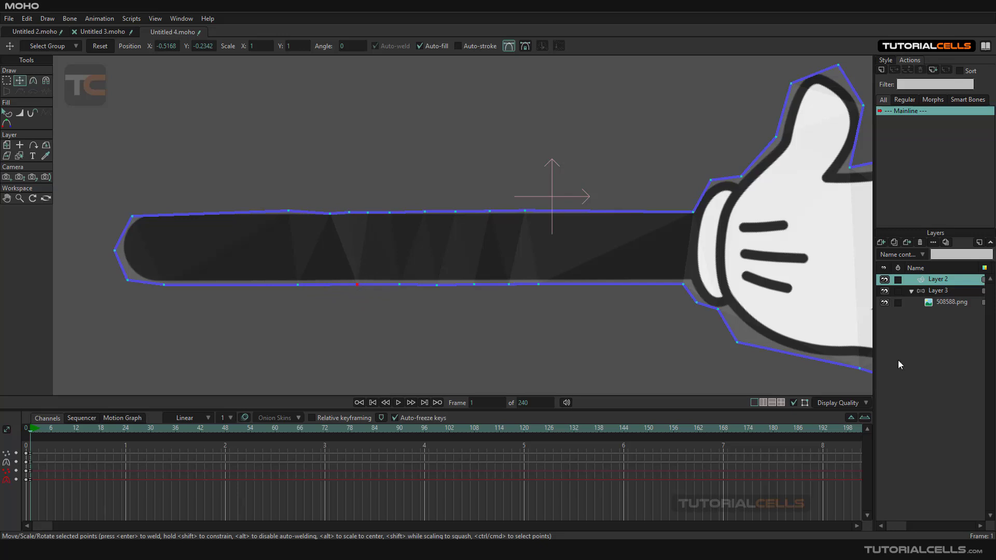
# Check the smart warp layer setting of the 508588.png image layer and leave its settings without changes
pyautogui.doubleClick(929, 304)
pyautogui.click(629, 136)
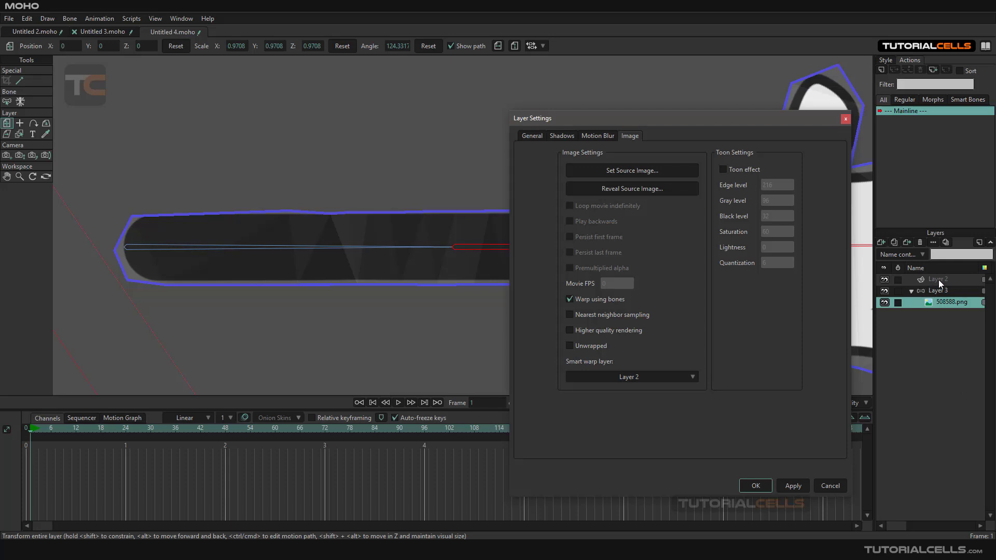
pyautogui.click(829, 486)
pyautogui.scroll(-3, 576, 234)
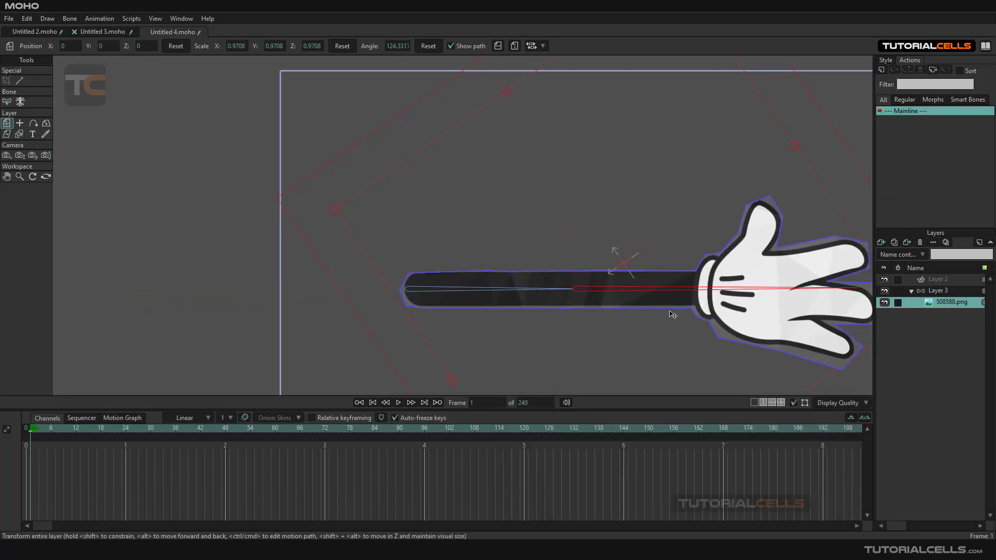
# Check whether the Triangulate 2D Mesh option is enabled for Layer 2
pyautogui.click(923, 280)
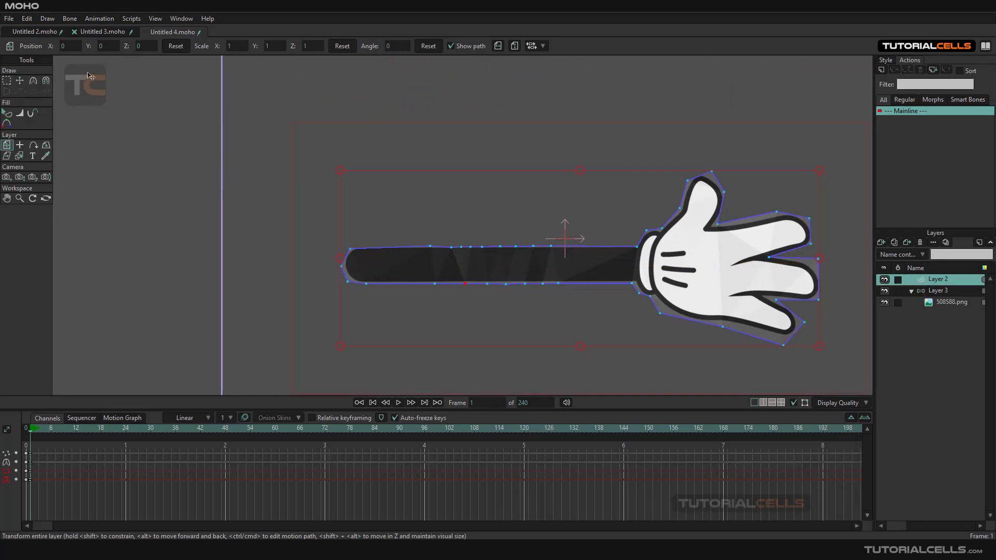
pyautogui.click(47, 18)
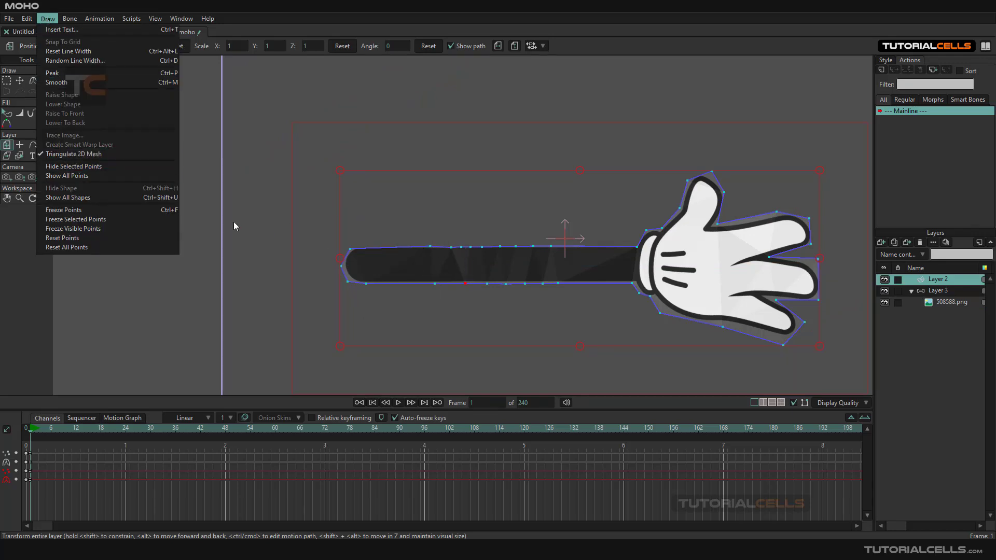
pyautogui.click(266, 221)
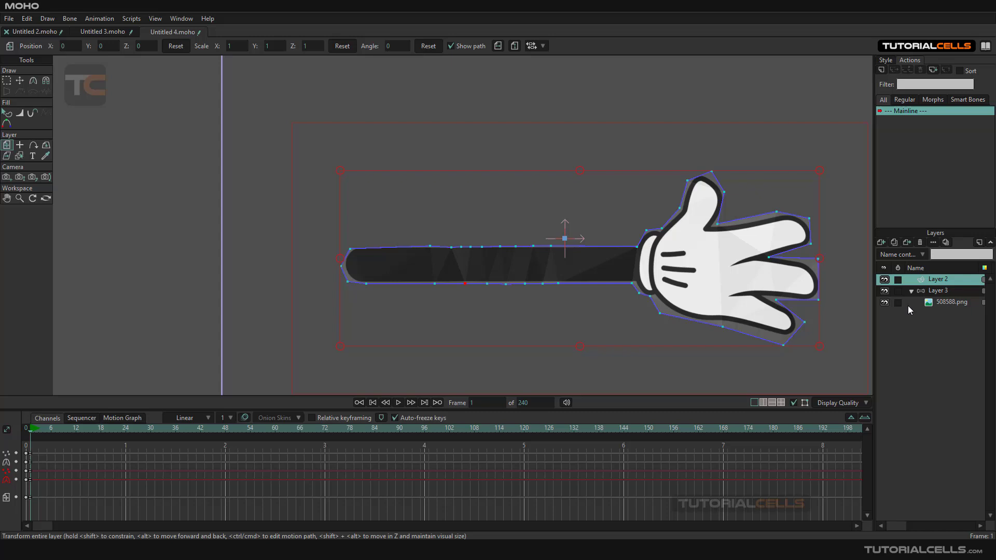
# On bone Layer 3, test bending the forearm bone with Manipulate Bones at frames 1 and 0, undoing each bend
pyautogui.click(938, 291)
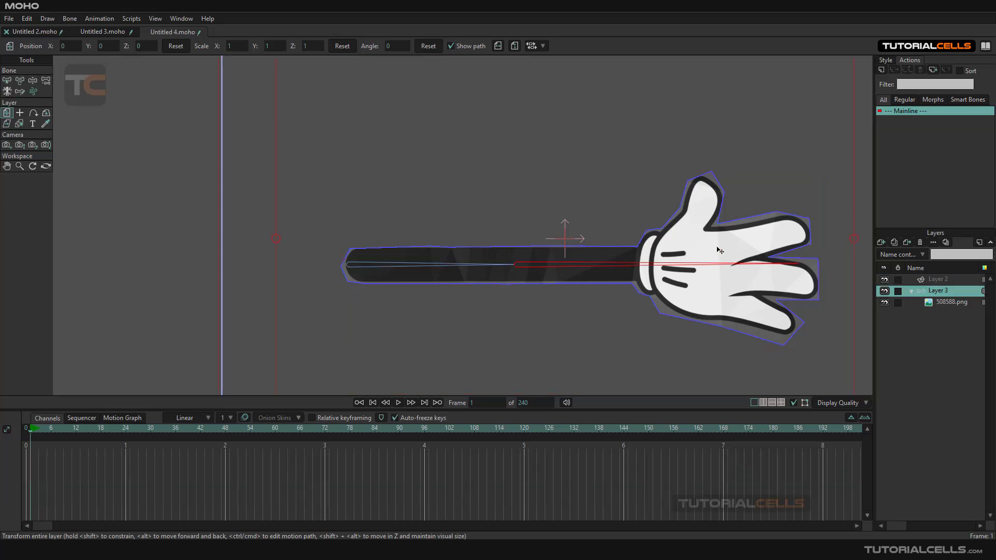
pyautogui.click(32, 82)
pyautogui.moveTo(593, 267); pyautogui.dragTo(543, 208)
pyautogui.hotkey('ctrl', 'z')
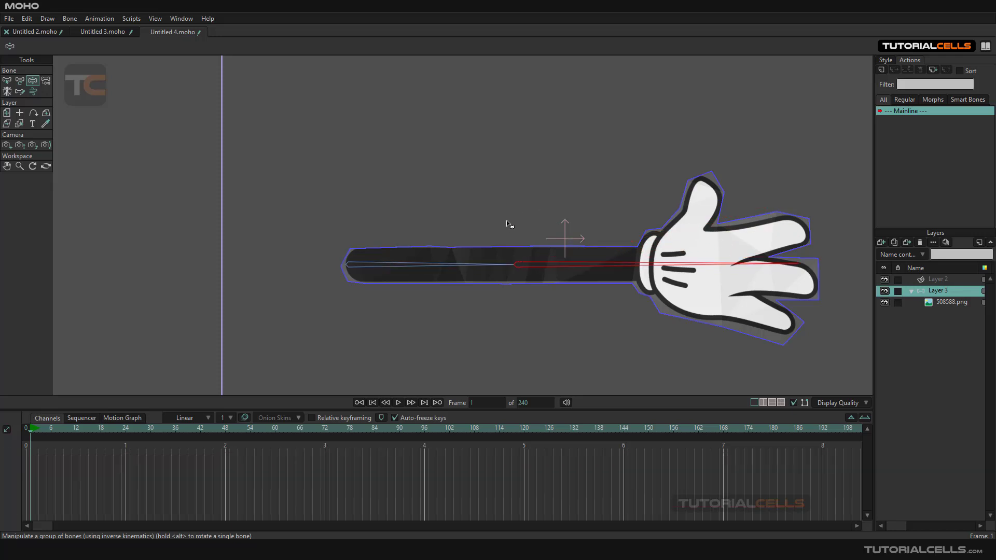
pyautogui.click(26, 428)
pyautogui.moveTo(586, 268); pyautogui.dragTo(560, 232)
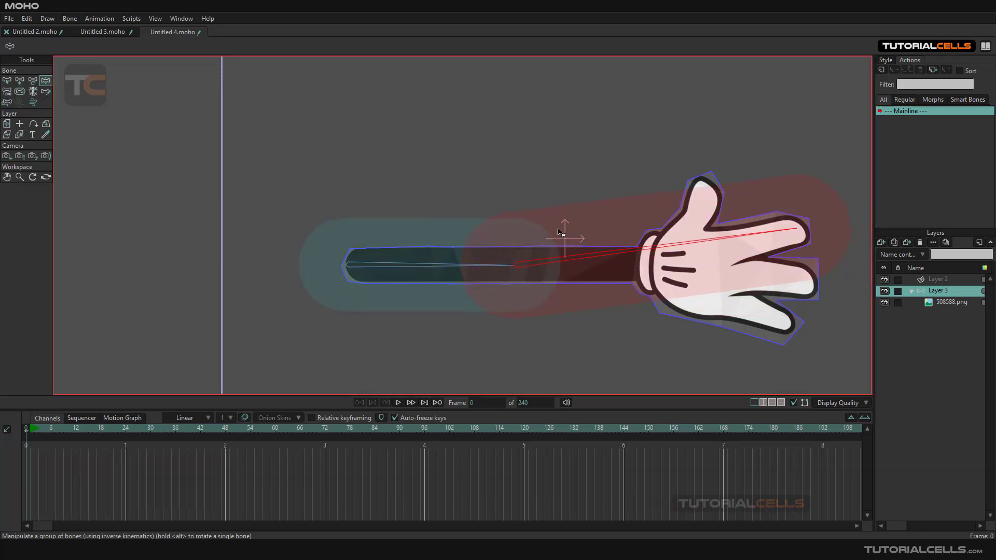
pyautogui.hotkey('ctrl', 'z')
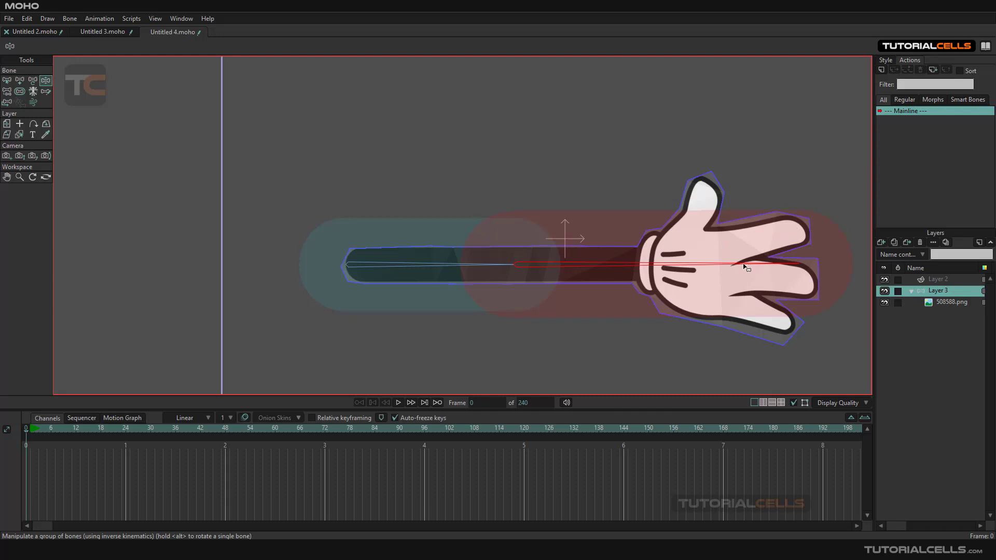
# Inspect the mesh points of Layer 2, retest the forearm bend on Layer 3 with Manipulate Bones, and restore the straight pose
pyautogui.click(29, 432)
pyautogui.scroll(-2, 358, 266)
pyautogui.moveTo(371, 268); pyautogui.dragTo(294, 247)
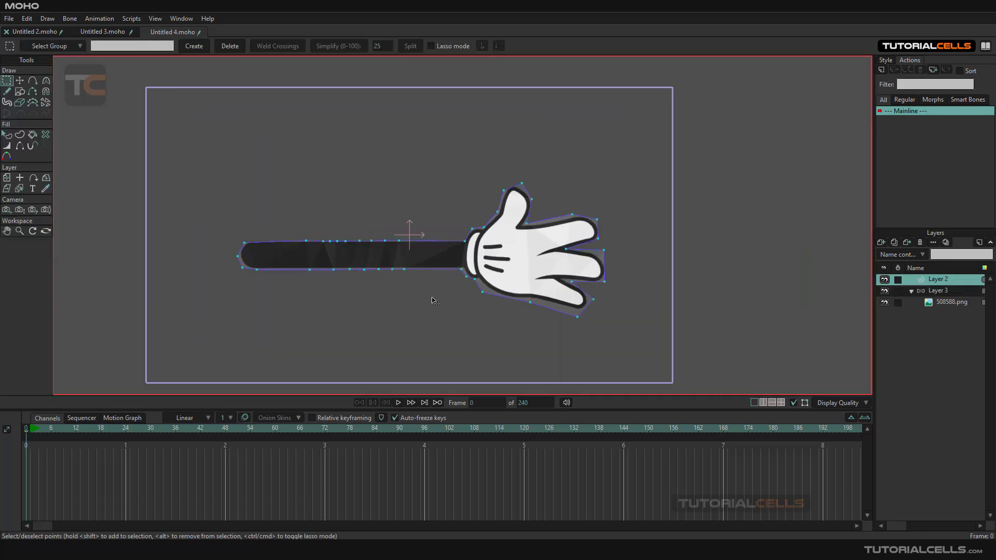
pyautogui.scroll(2, 430, 301)
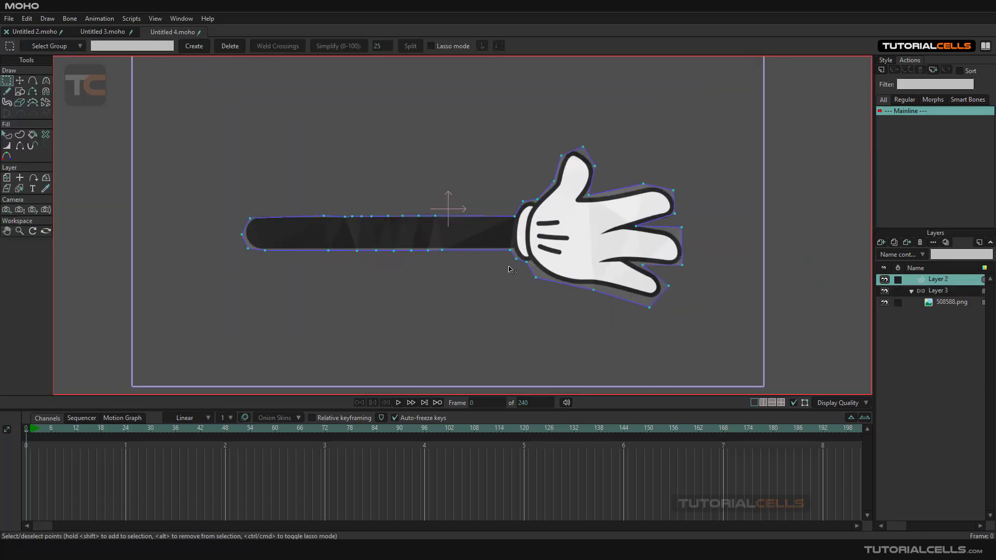
pyautogui.click(927, 291)
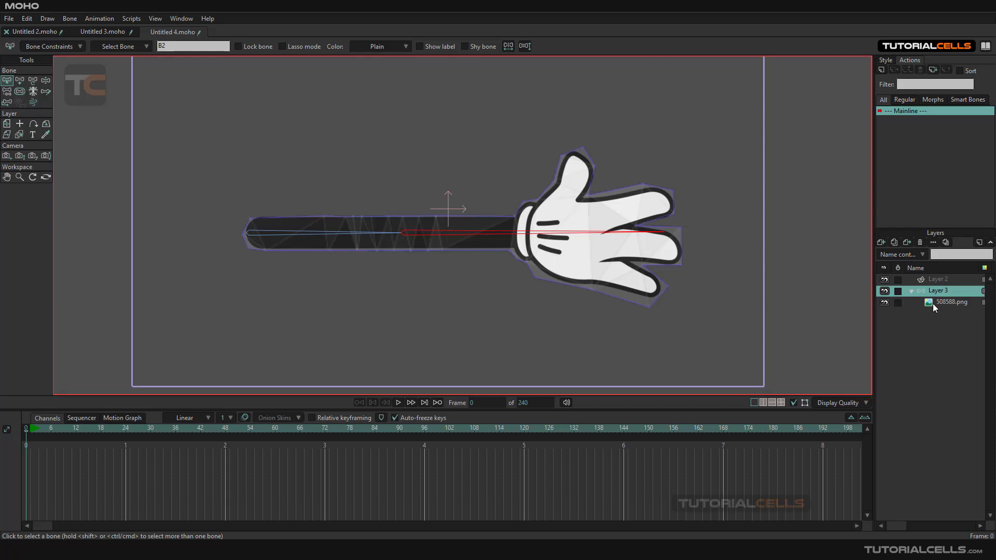
pyautogui.click(46, 81)
pyautogui.moveTo(457, 234); pyautogui.dragTo(374, 138)
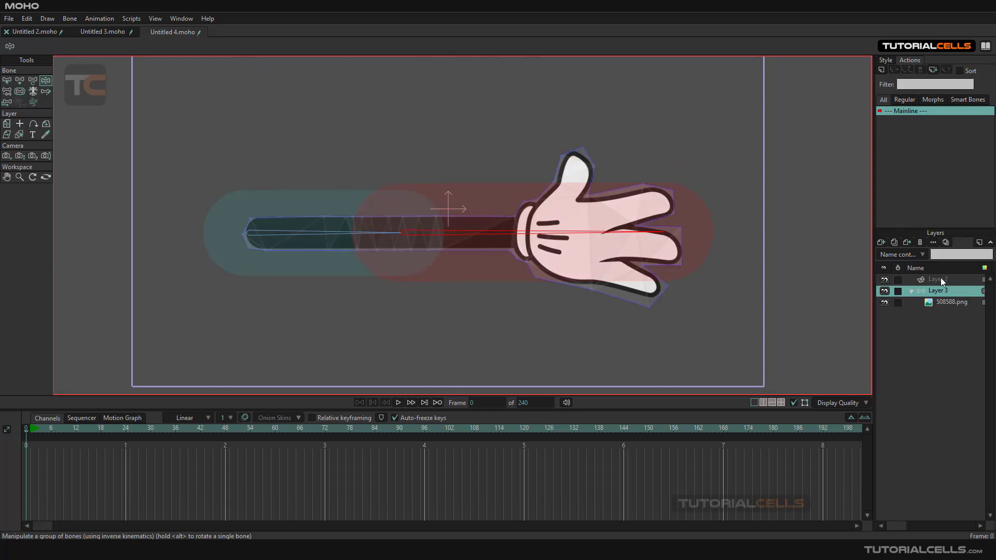
# Move mesh Layer 2 inside bone Layer 3, above the 508588.png image layer
pyautogui.click(927, 279)
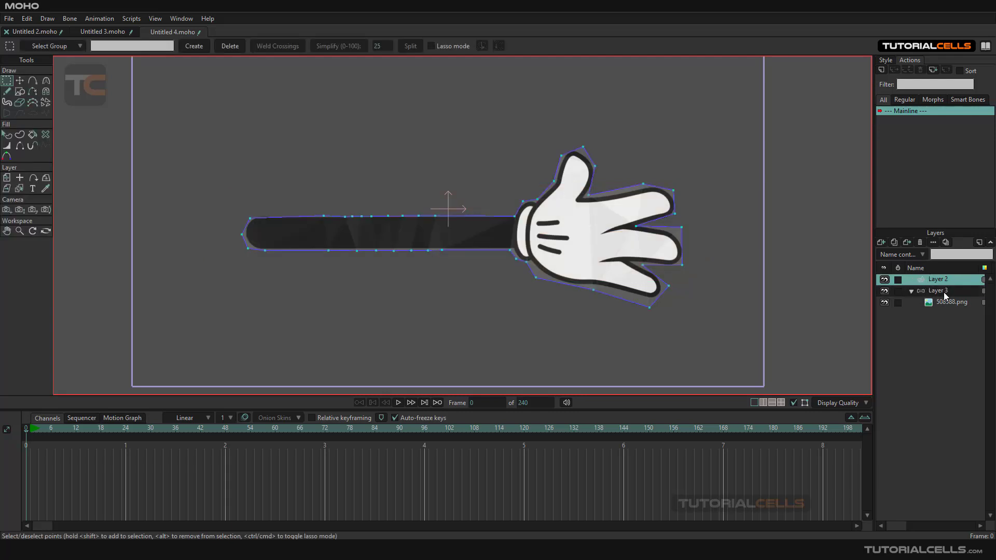
pyautogui.moveTo(930, 285); pyautogui.dragTo(938, 297)
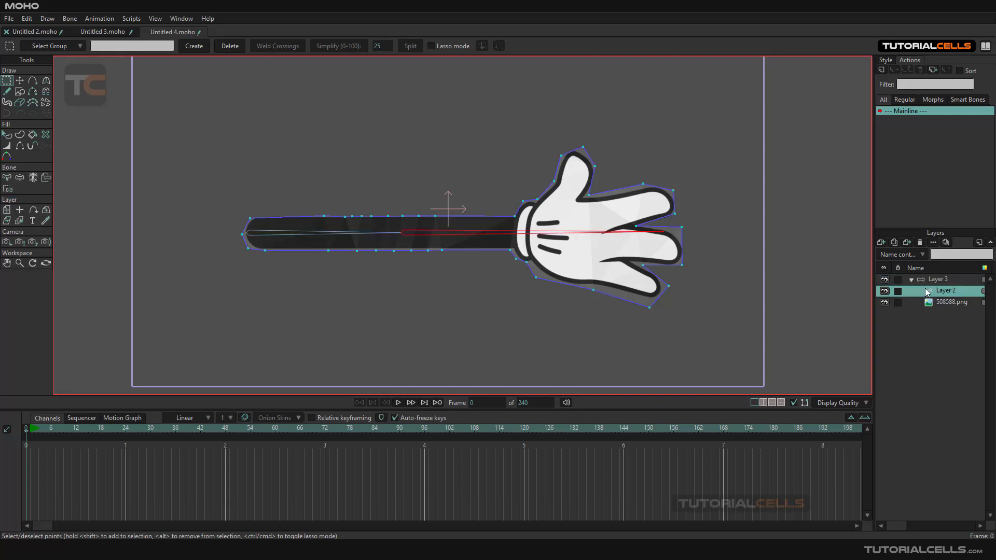
# Test-bend the arm with Manipulate Bones on Layer 3 and examine how the elbow points of mesh Layer 2 deform
pyautogui.click(927, 279)
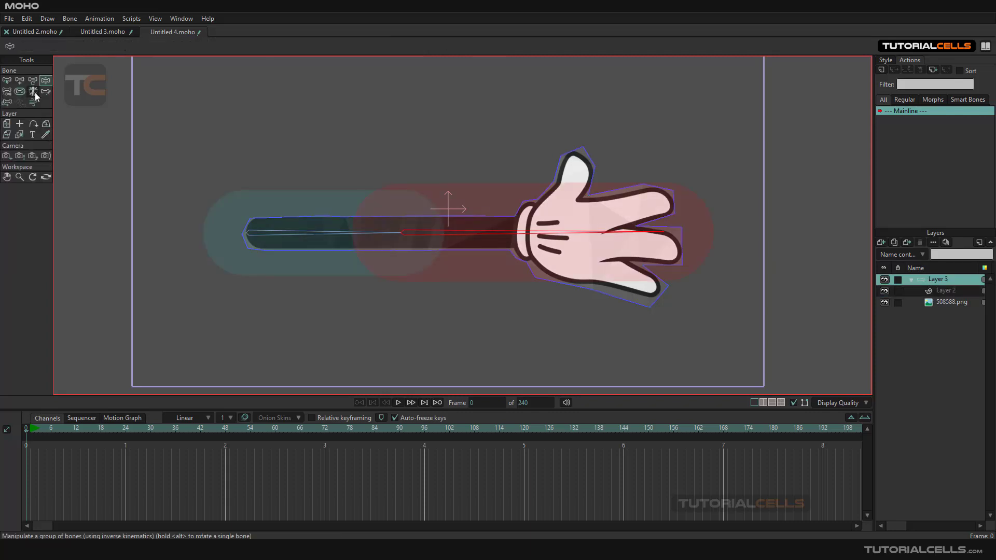
pyautogui.moveTo(458, 236); pyautogui.dragTo(213, 83)
pyautogui.scroll(4, 367, 243)
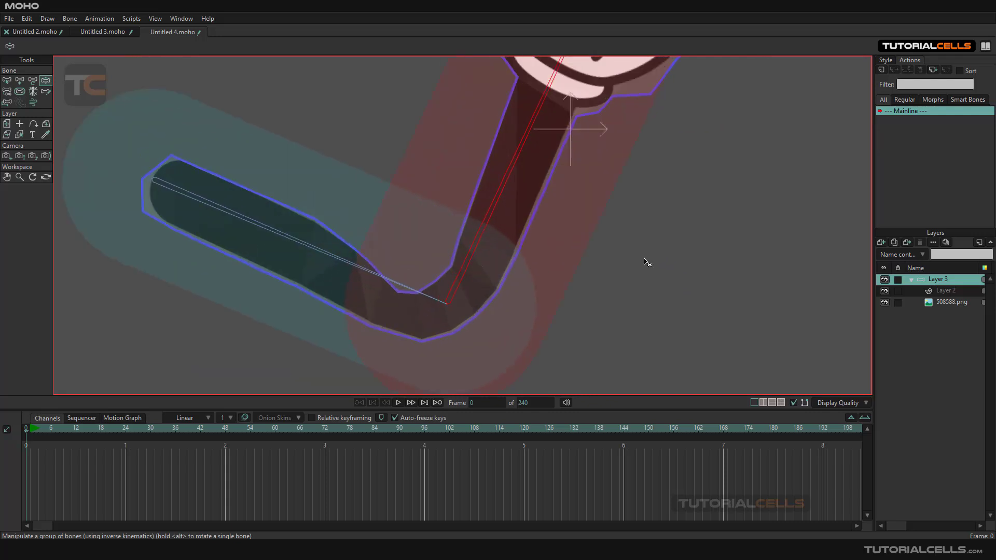
pyautogui.click(929, 292)
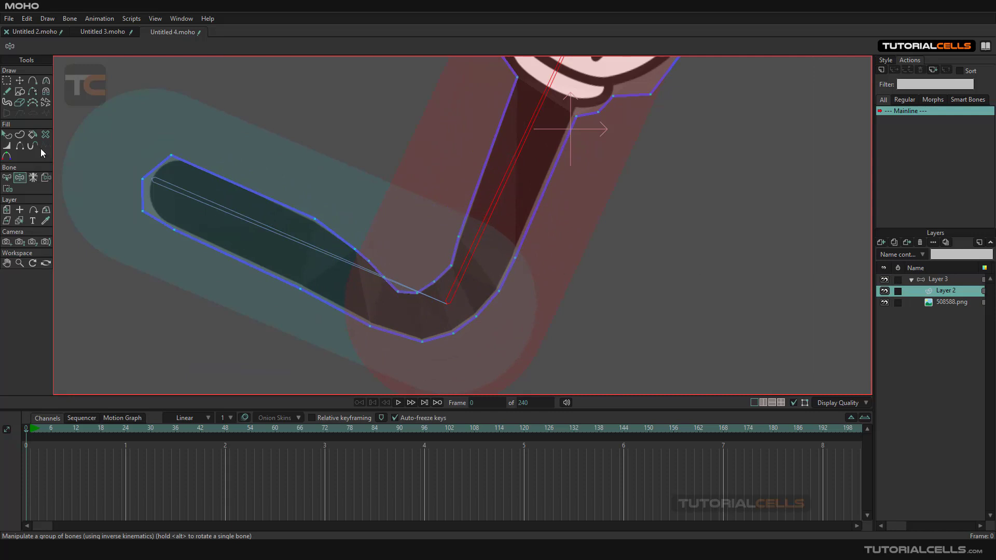
pyautogui.press('t')
pyautogui.scroll(-4, 429, 325)
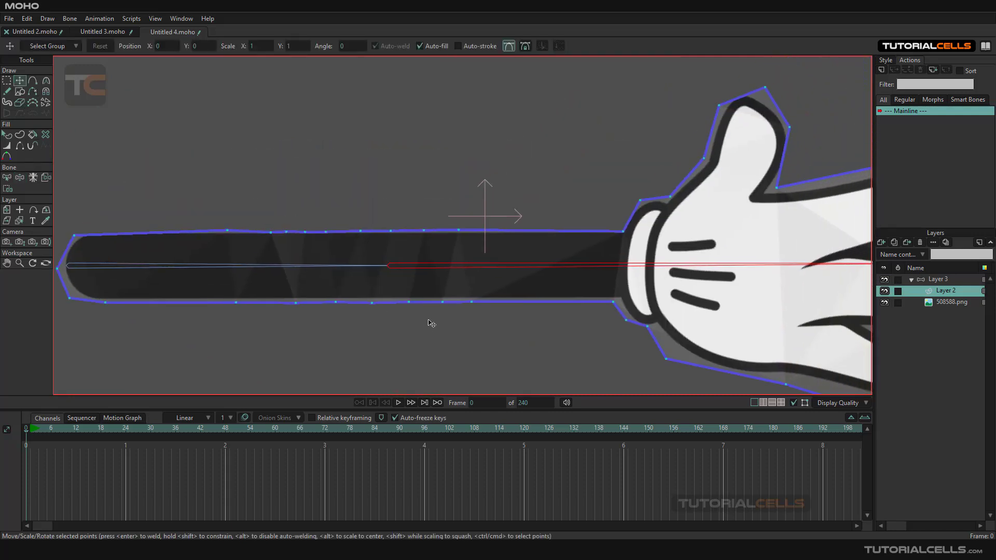
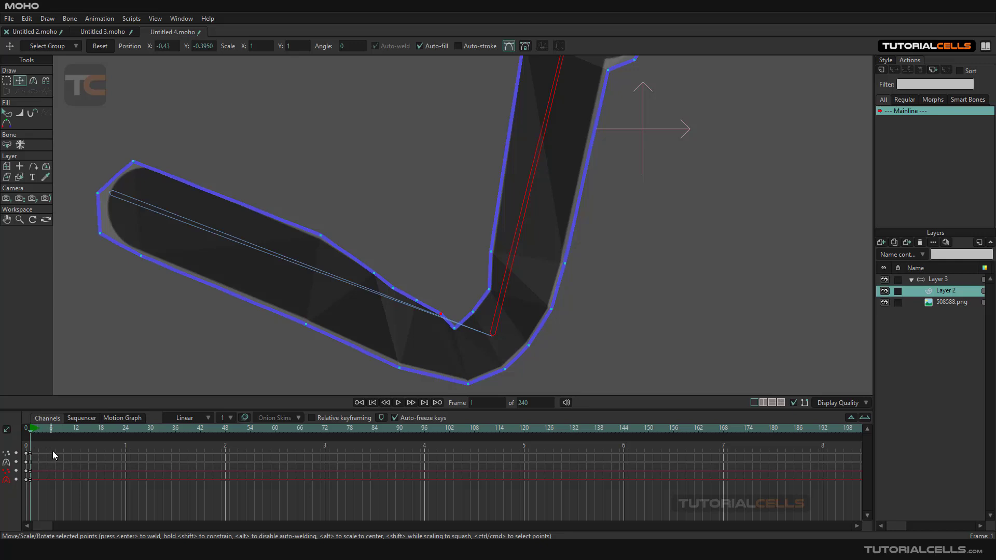
# Undo the inner-elbow point moves on Layer 2 and the bone bend on Layer 3 at frame 1
pyautogui.hotkey('ctrl', 'z')
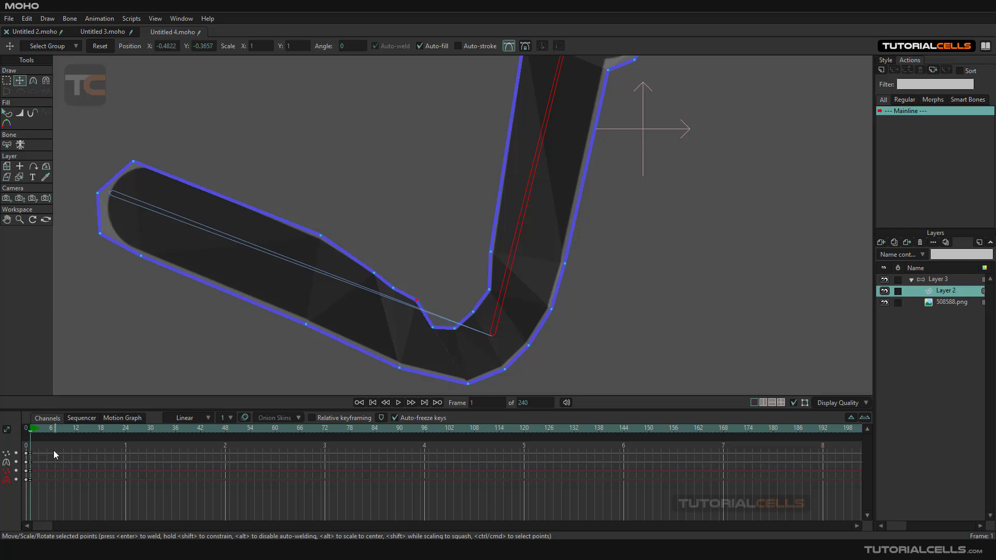
pyautogui.hotkey('ctrl', 'z')
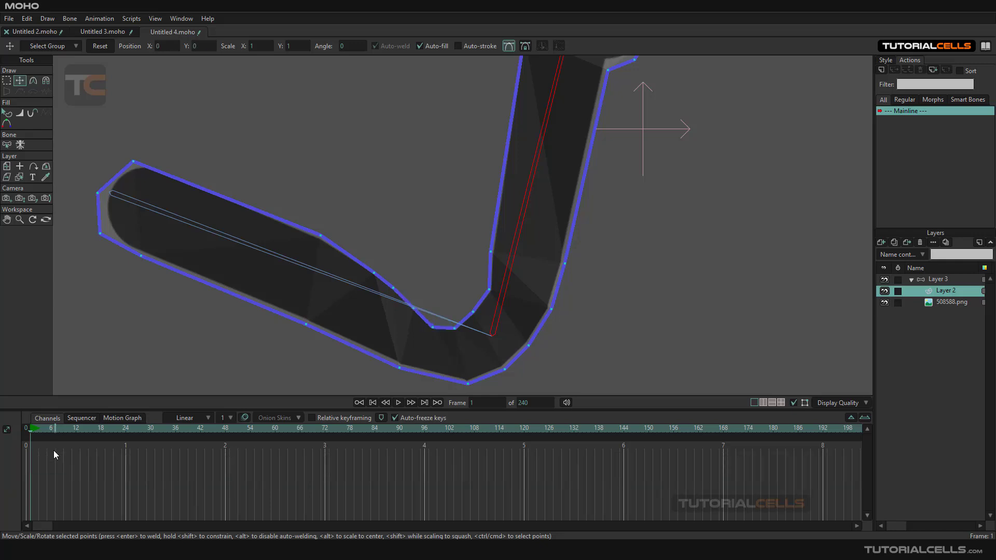
pyautogui.click(922, 280)
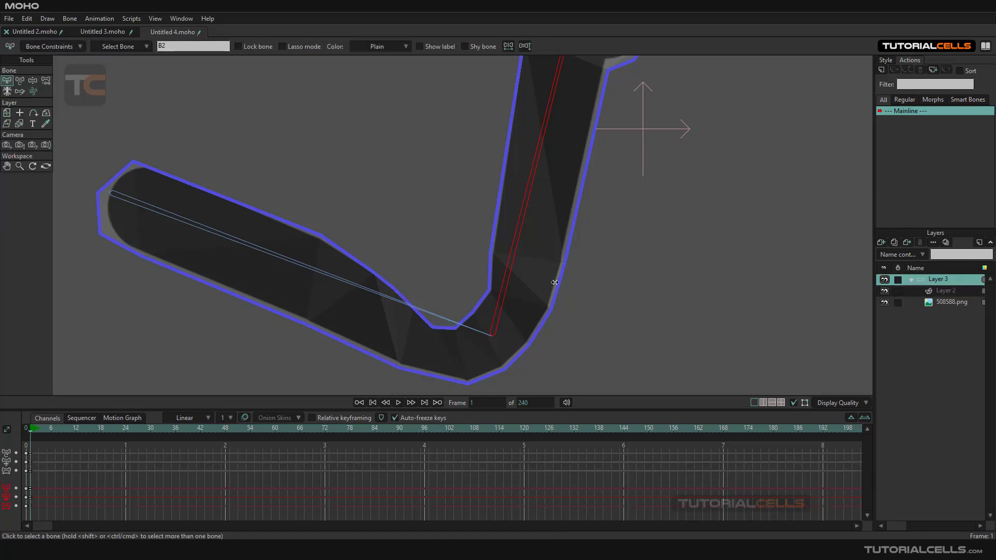
pyautogui.hotkey('ctrl', 'z')
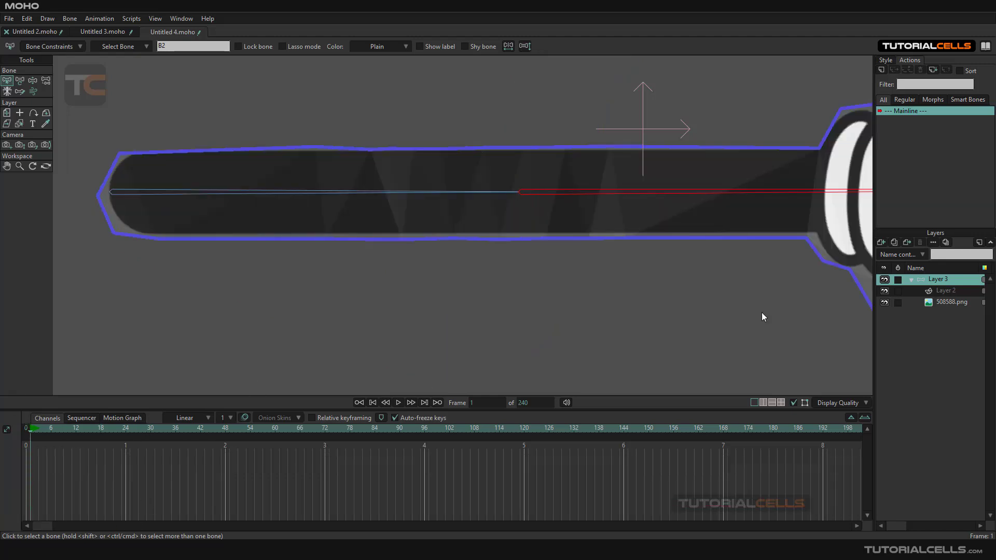
pyautogui.scroll(-5, 761, 312)
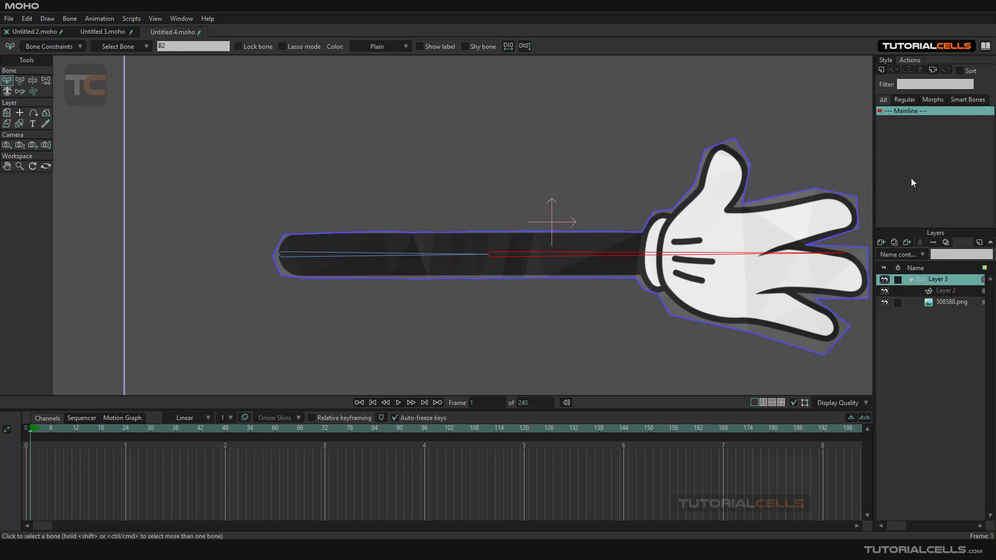
# Create a smart bone action named B2 for the forearm bone on Layer 3
pyautogui.click(882, 70)
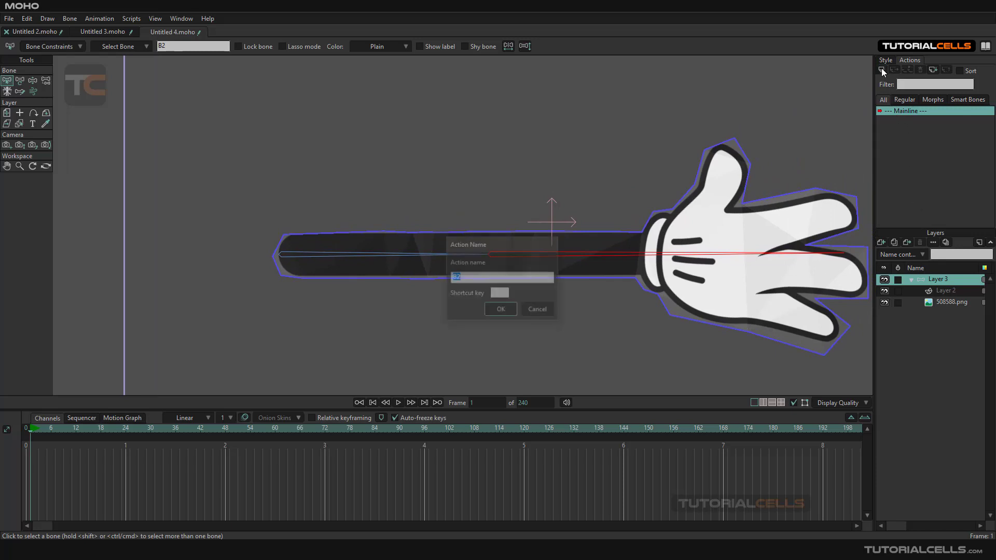
pyautogui.click(501, 311)
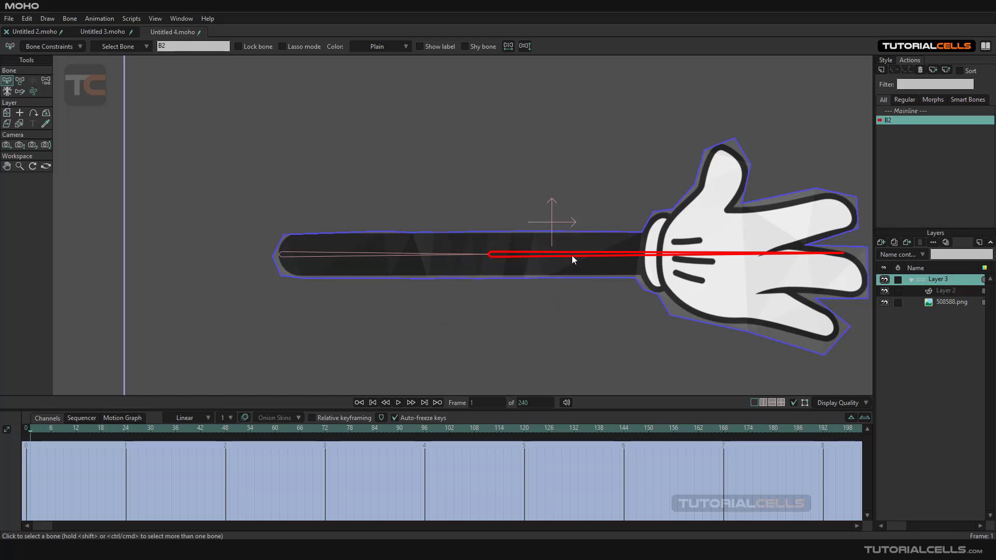
pyautogui.moveTo(571, 255); pyautogui.dragTo(558, 273)
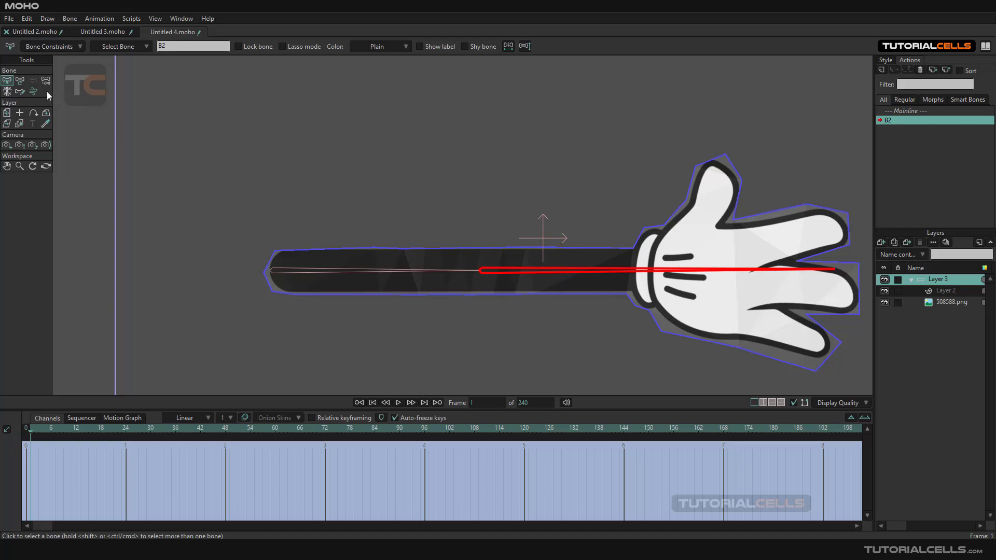
# In the B2 action, rotate the forearm bone with Transform Bone to about 120.5° at frame 24
pyautogui.click(20, 81)
pyautogui.moveTo(556, 272); pyautogui.dragTo(442, 209)
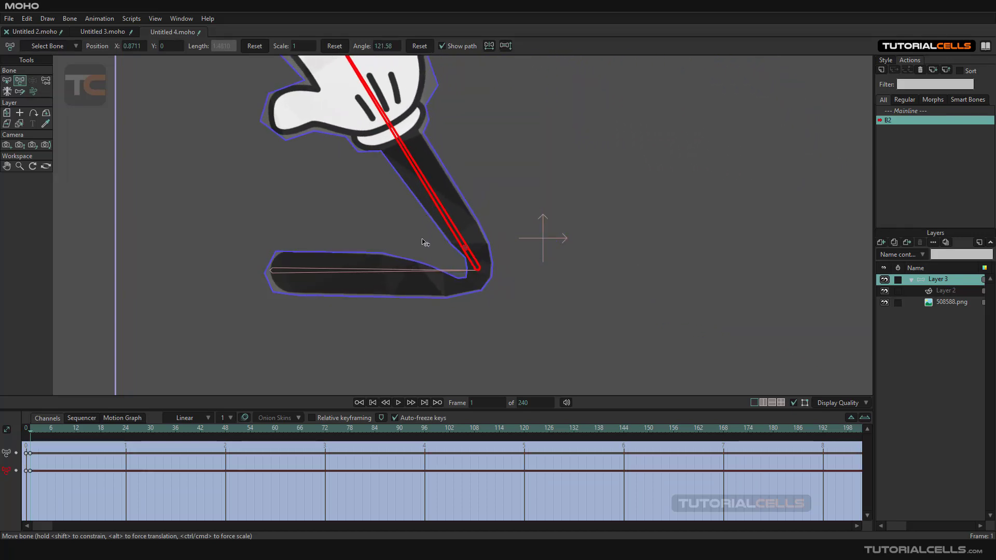
pyautogui.hotkey('ctrl', 'z')
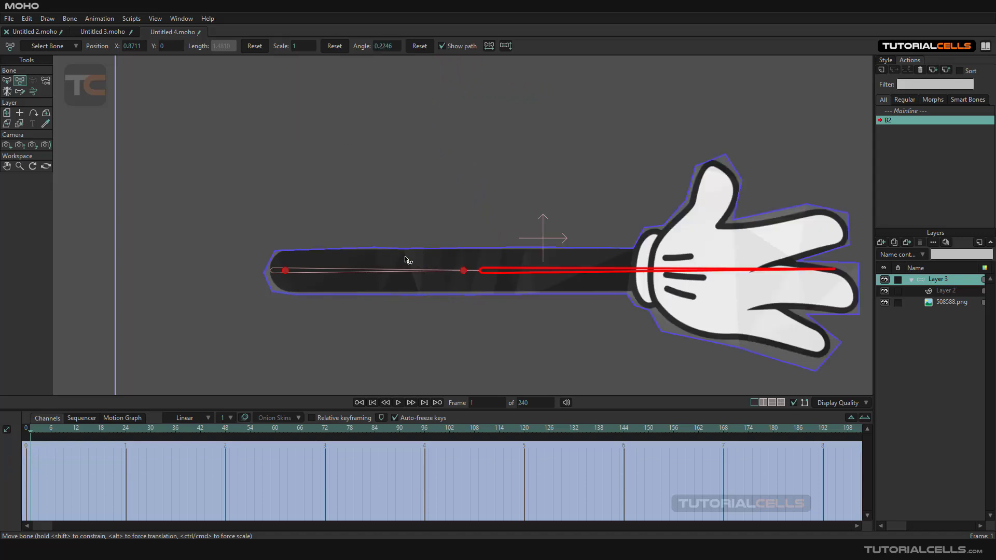
pyautogui.click(490, 271)
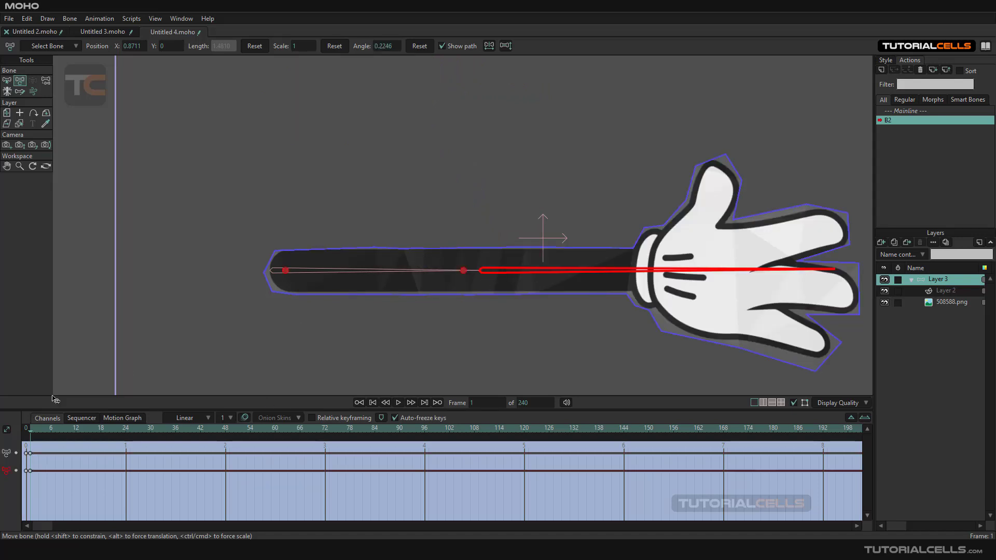
pyautogui.moveTo(66, 431); pyautogui.dragTo(125, 439)
pyautogui.moveTo(553, 280); pyautogui.dragTo(441, 191)
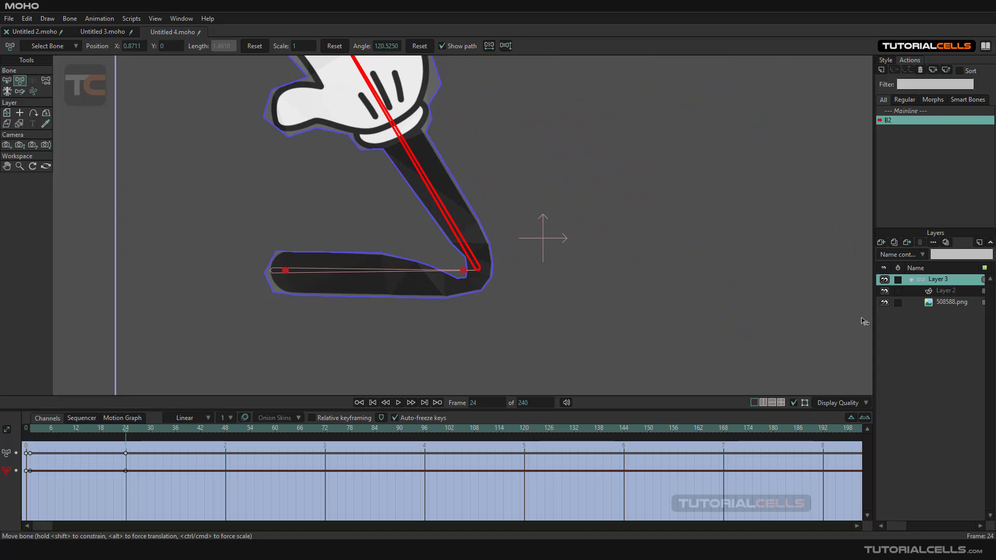
# At frame 24 of B2, move Layer 2's inner-elbow mesh points outward with Transform Points to form a smooth inside bend
pyautogui.click(919, 291)
pyautogui.scroll(3, 303, 216)
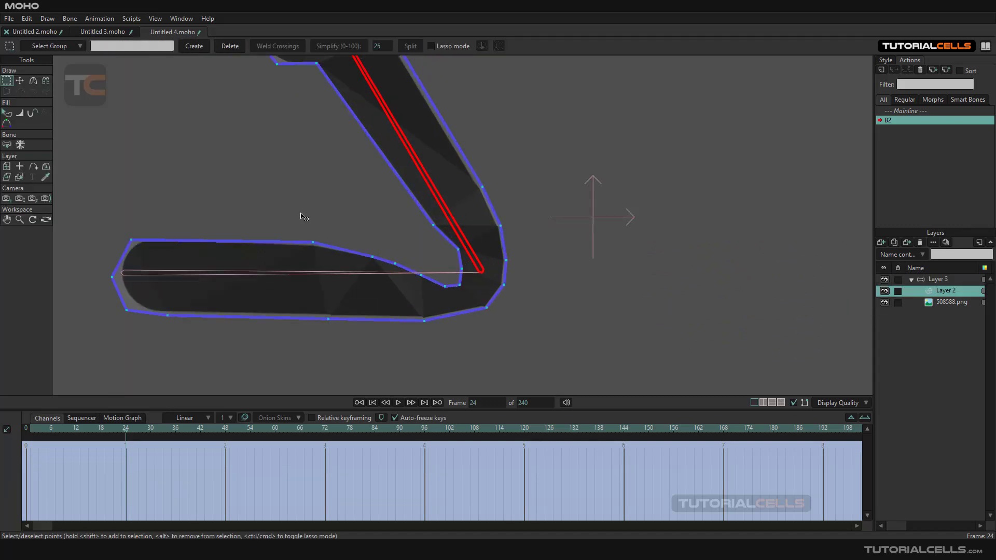
pyautogui.click(20, 80)
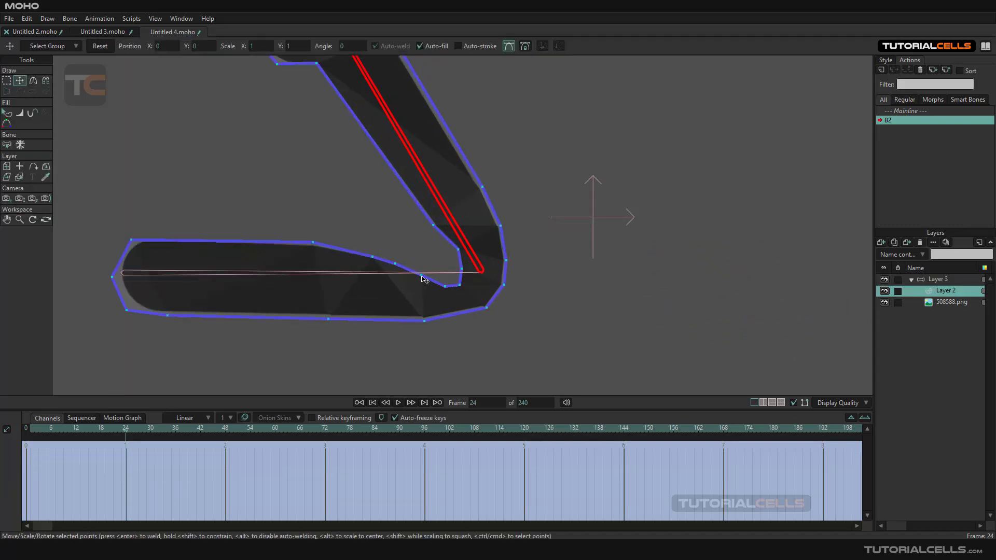
pyautogui.moveTo(421, 275); pyautogui.dragTo(450, 247)
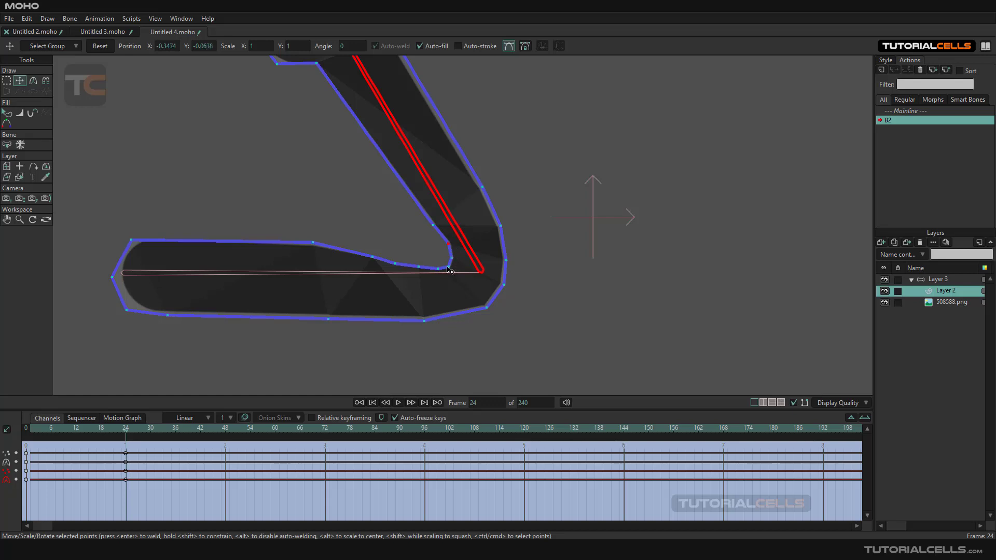
pyautogui.scroll(5, 457, 293)
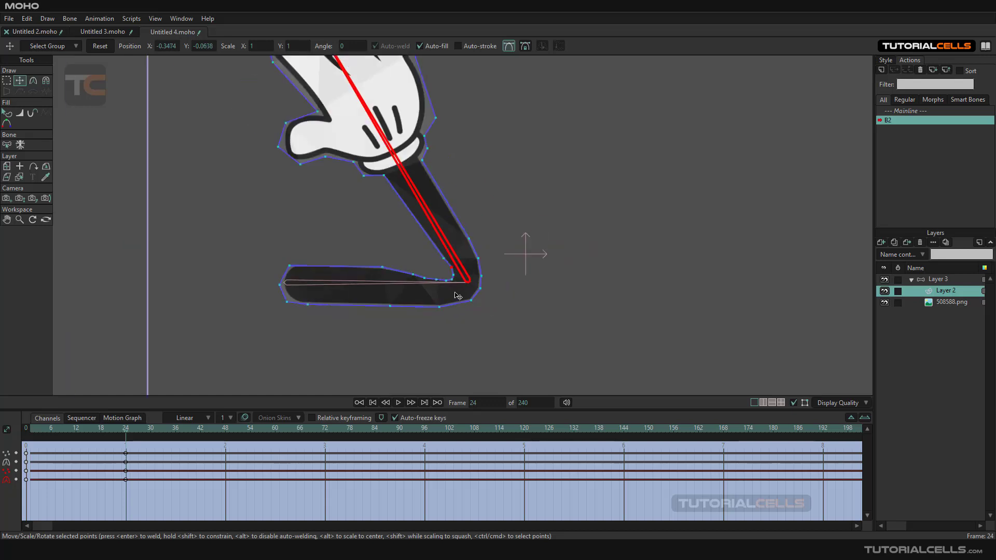
pyautogui.moveTo(440, 280); pyautogui.dragTo(449, 271)
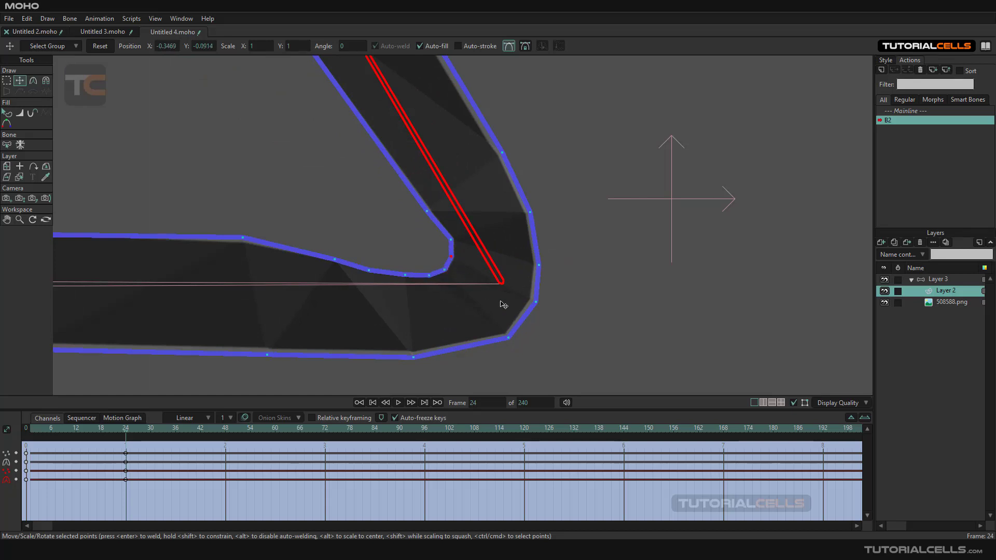
# Pull the two lower outer-elbow mesh points of Layer 2 slightly outward at frame 24 of B2
pyautogui.moveTo(536, 302); pyautogui.dragTo(544, 302)
pyautogui.moveTo(511, 339); pyautogui.dragTo(519, 344)
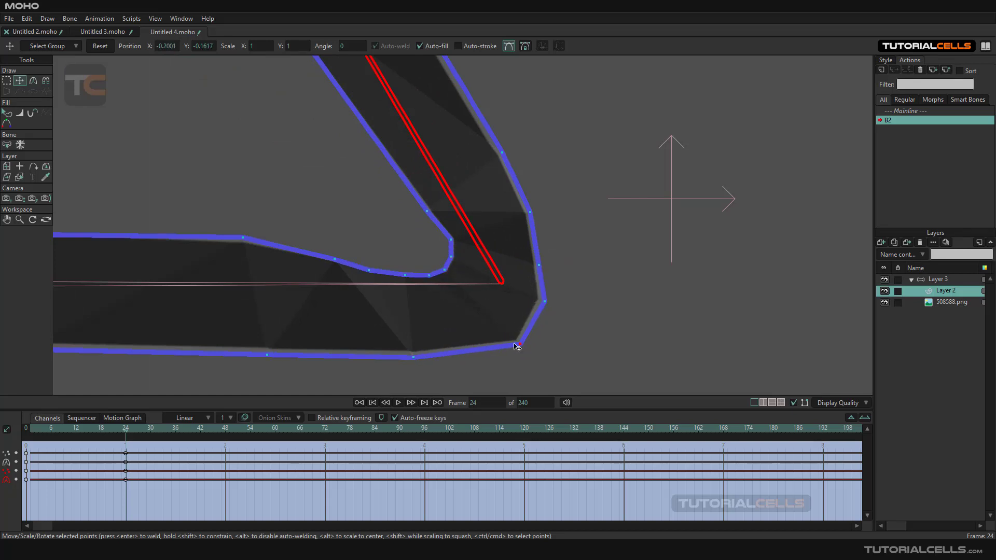
pyautogui.scroll(-3, 410, 357)
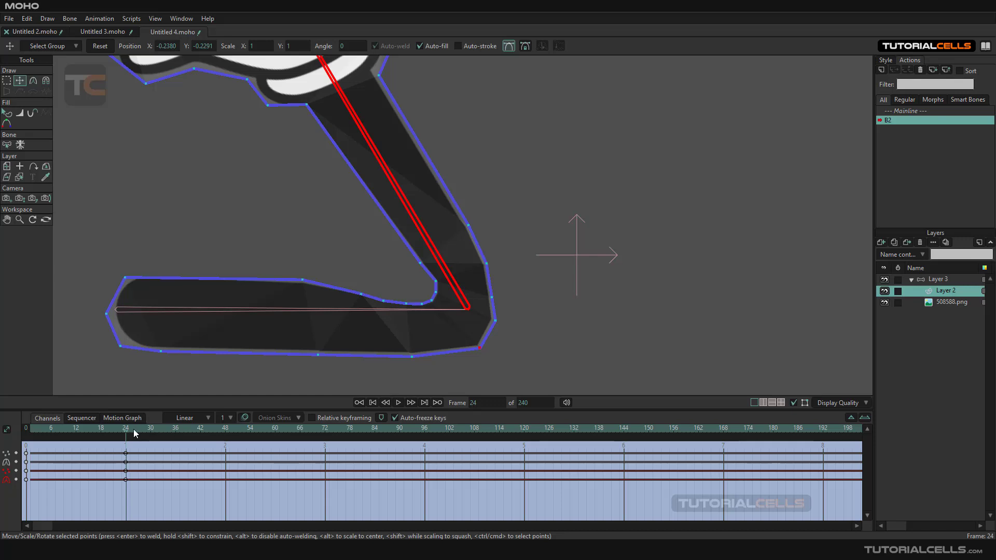
# Return to the Mainline and test the corrected elbow bend on Layer 3 with Manipulate Bones
pyautogui.click(904, 111)
pyautogui.scroll(-3, 601, 233)
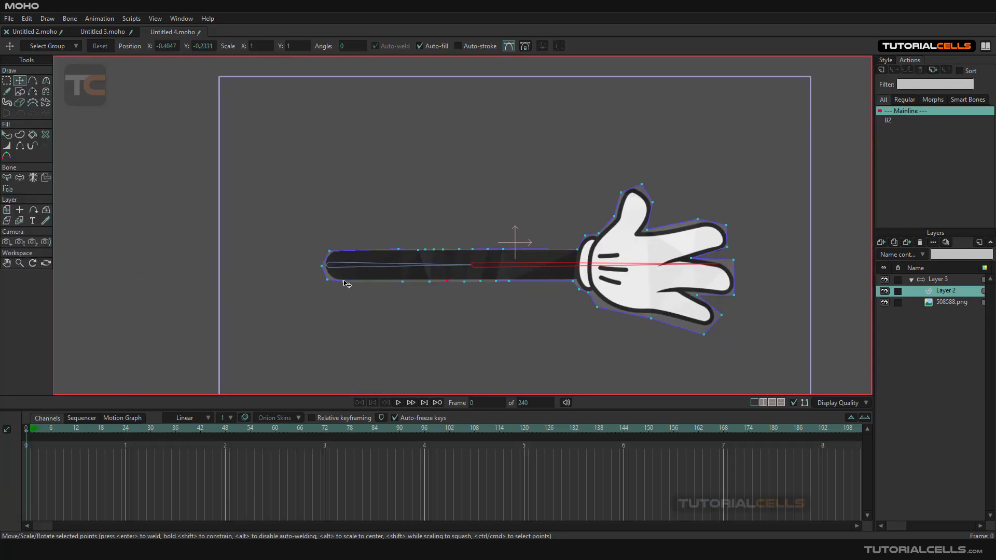
pyautogui.click(916, 279)
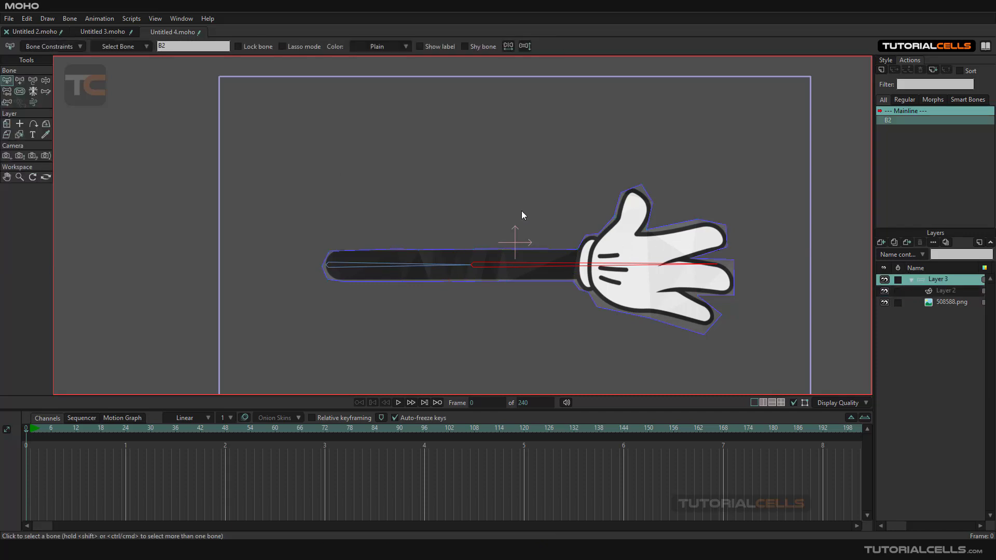
pyautogui.click(45, 81)
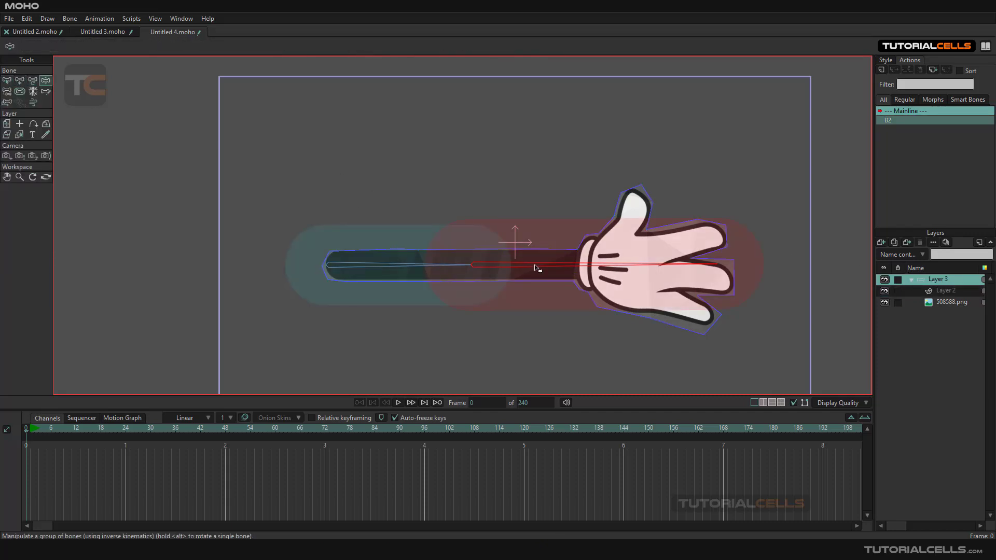
pyautogui.moveTo(537, 267); pyautogui.dragTo(218, 126)
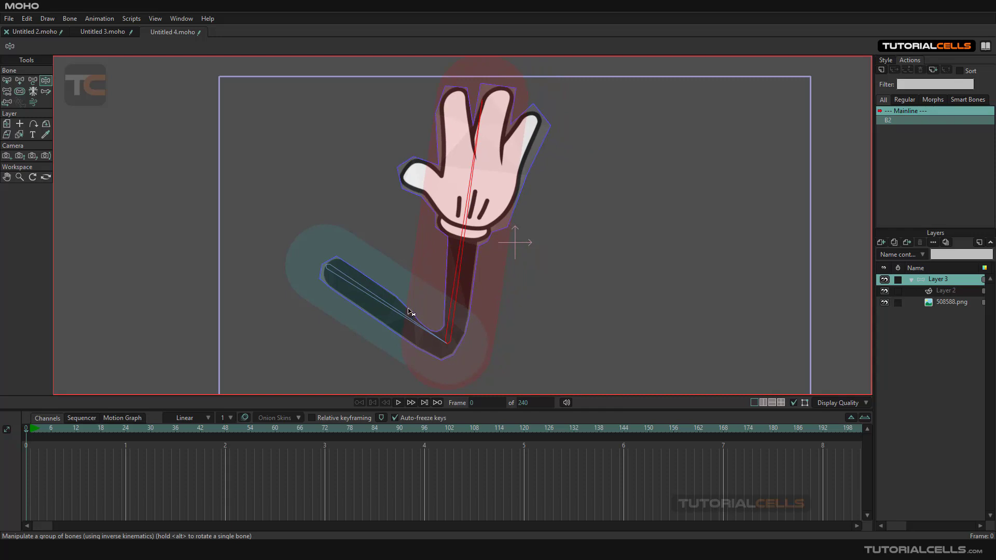
# Reopen the B2 smart bone action for editing and go to frame 24
pyautogui.click(963, 101)
pyautogui.click(884, 100)
pyautogui.doubleClick(887, 120)
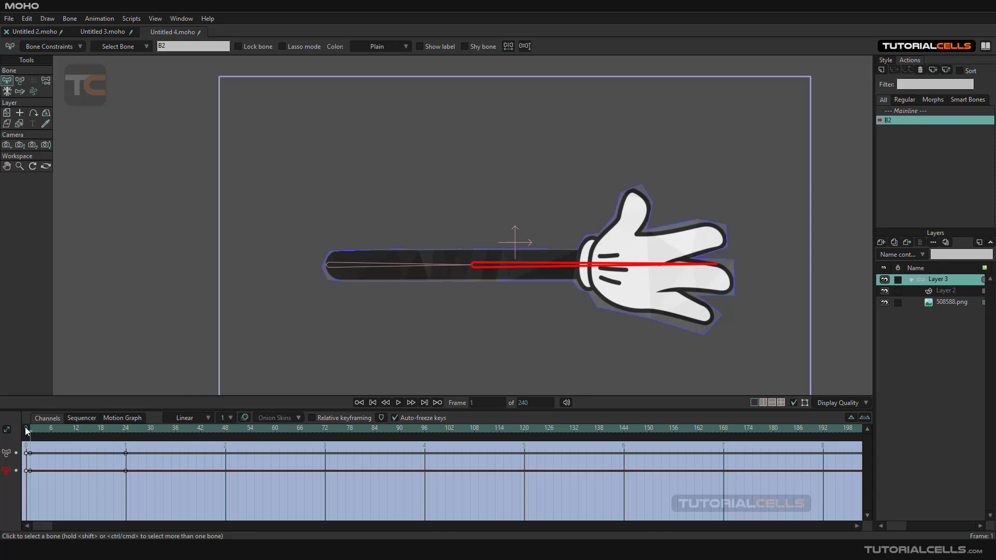
pyautogui.moveTo(29, 430); pyautogui.dragTo(126, 426)
# Refine the inner-elbow curve of mesh Layer 2 at frame 24 by nudging one point with Transform Points
pyautogui.click(914, 291)
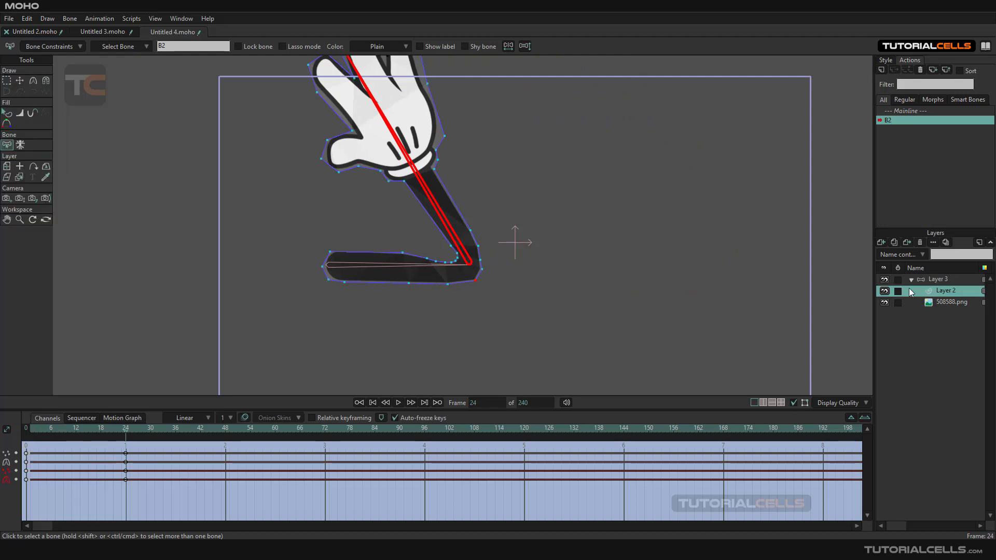
pyautogui.scroll(5, 430, 267)
pyautogui.click(444, 287)
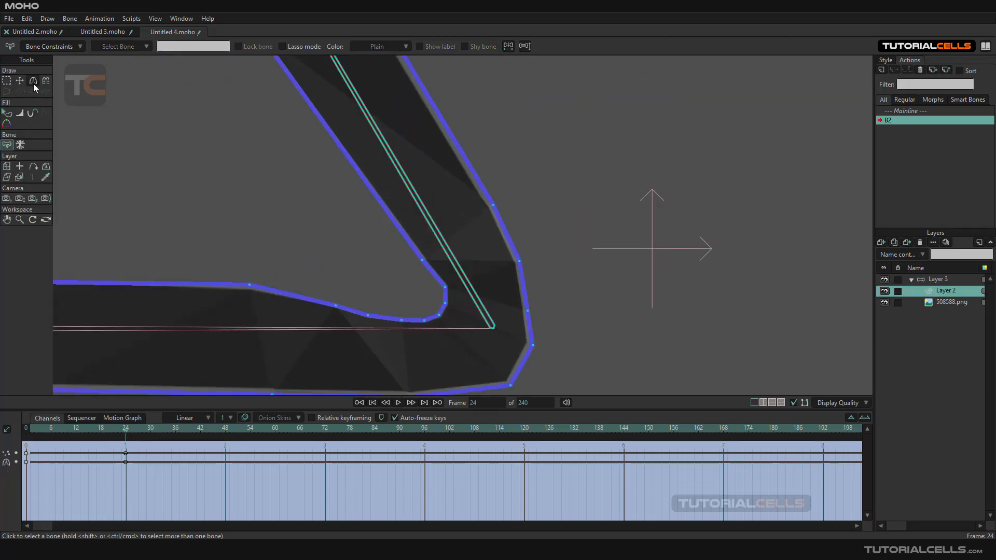
pyautogui.press('t')
pyautogui.scroll(-3, 456, 291)
pyautogui.scroll(3, 470, 311)
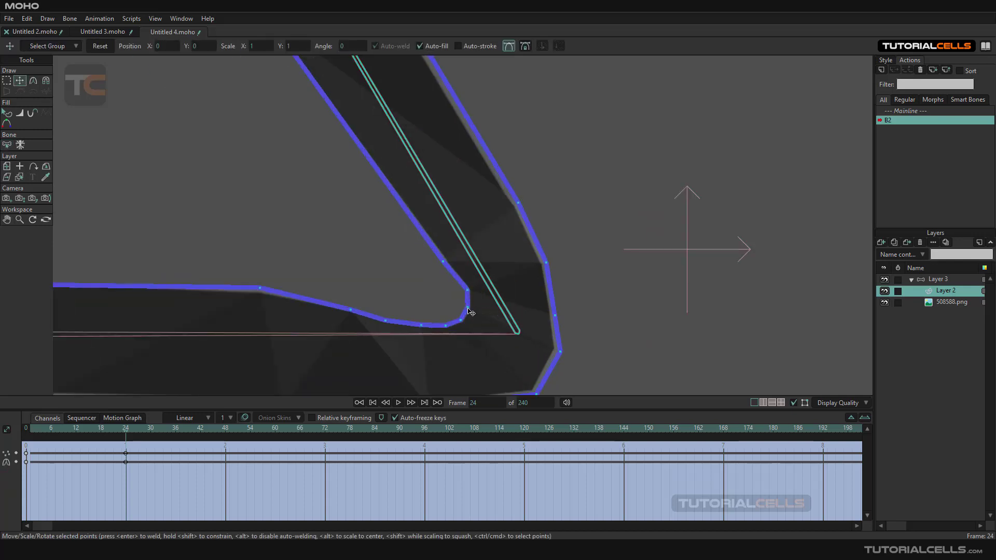
pyautogui.scroll(2, 470, 311)
pyautogui.moveTo(470, 312)
pyautogui.mouseDown()
pyautogui.moveTo(470, 291)
pyautogui.moveTo(471, 311)
pyautogui.mouseUp()
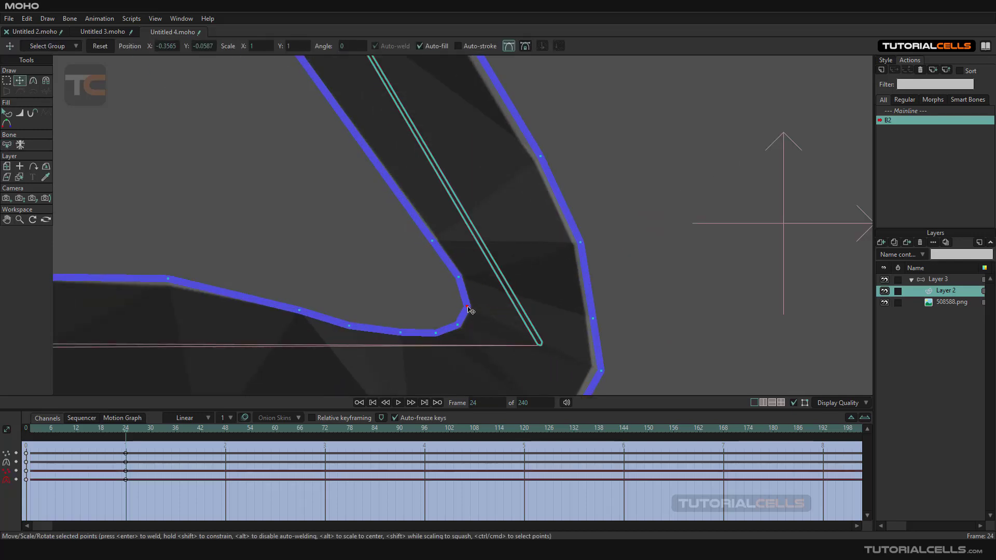
# Pull two mesh points on the upper edge of the horizontal arm segment outward at frame 24 of B2 to bulge it near the elbow
pyautogui.scroll(-2, 243, 288)
pyautogui.moveTo(210, 285); pyautogui.dragTo(215, 263)
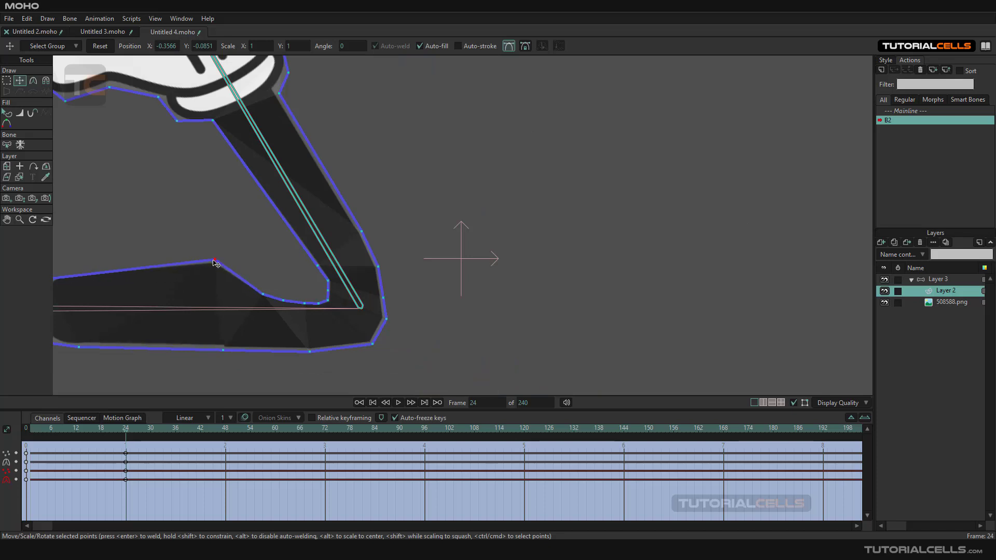
pyautogui.moveTo(266, 296); pyautogui.dragTo(292, 291)
pyautogui.scroll(-2, 294, 352)
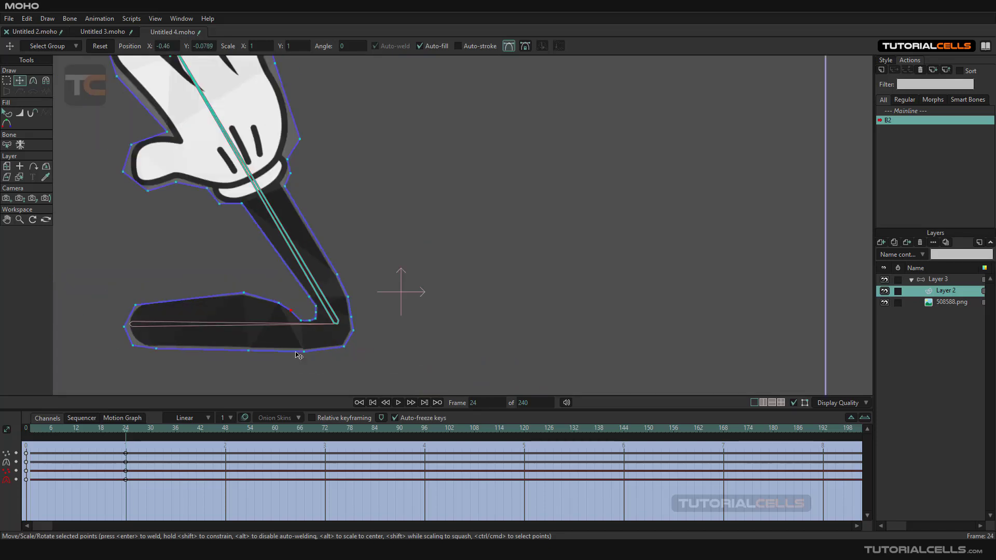
# Return to the Mainline, select bone B2 on Layer 3 and test bending and straightening the arm with Manipulate Bones
pyautogui.click(905, 111)
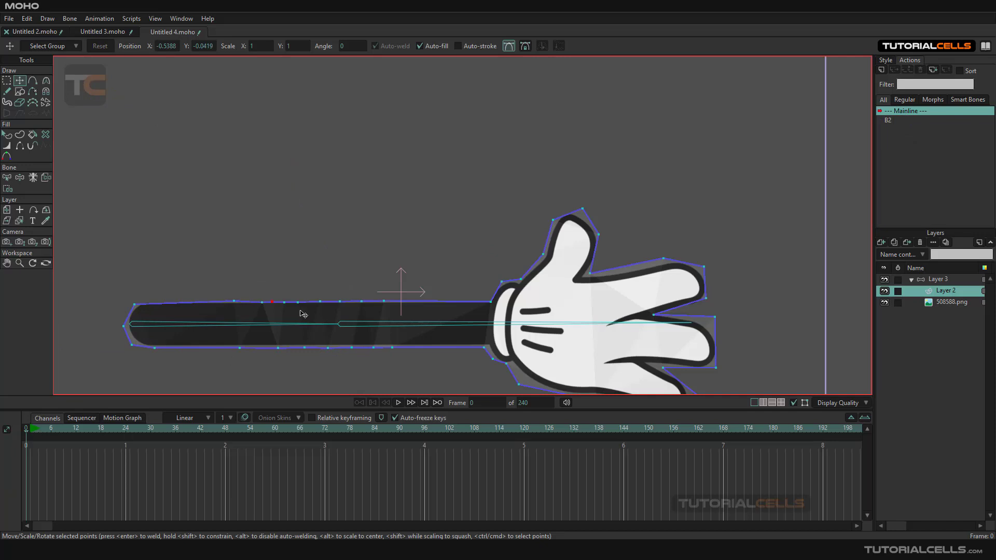
pyautogui.click(916, 279)
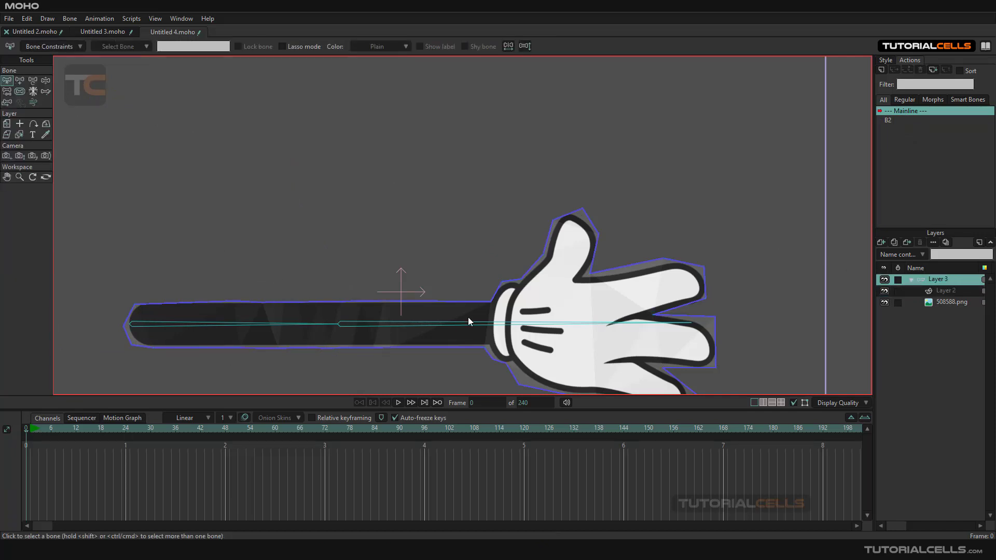
pyautogui.click(466, 325)
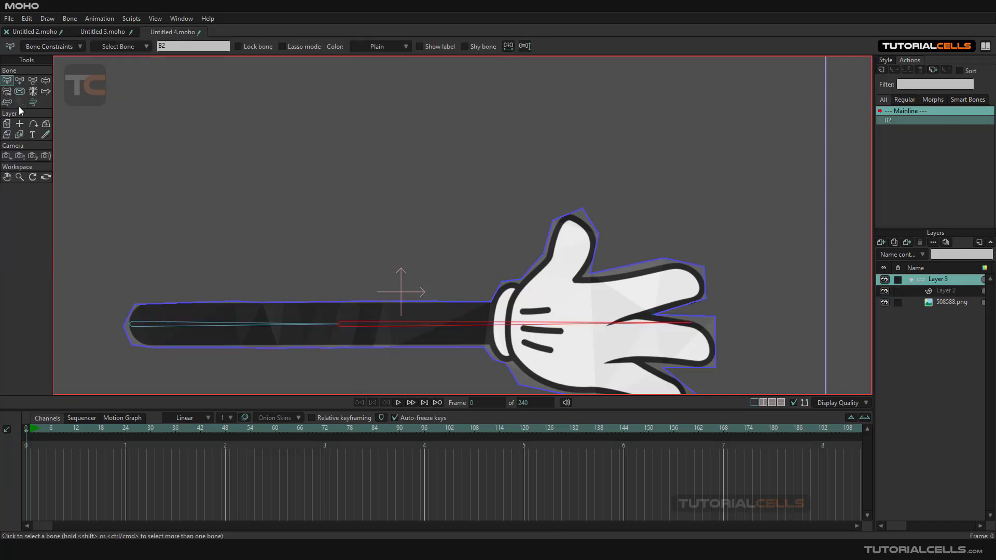
pyautogui.click(45, 82)
pyautogui.scroll(-2, 188, 195)
pyautogui.moveTo(362, 303); pyautogui.dragTo(179, 170)
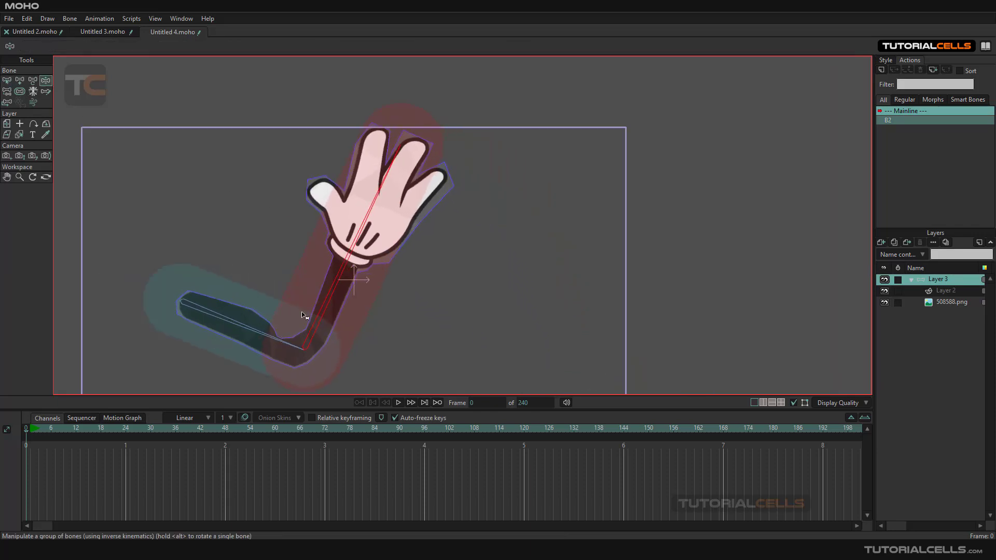
pyautogui.moveTo(319, 313); pyautogui.dragTo(430, 338)
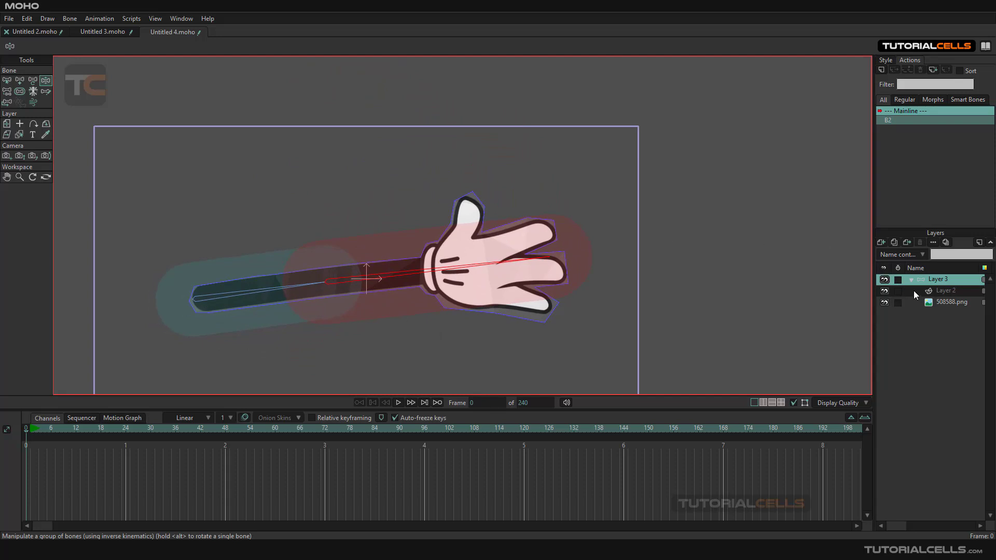
# Reopen the B2 action with Layer 2 selected and scrub from frame 1 to frame 24 to review the elbow deformation
pyautogui.click(932, 293)
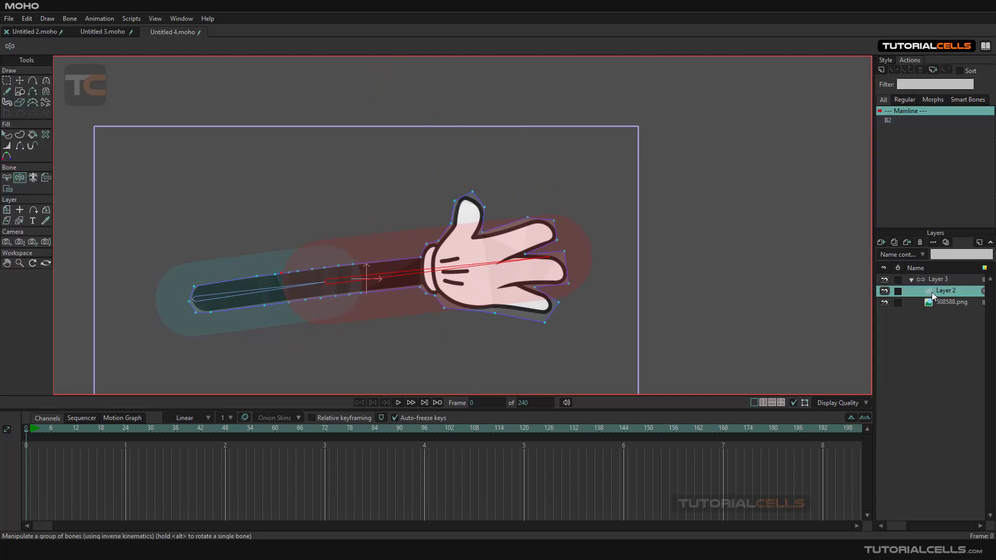
pyautogui.click(931, 294)
pyautogui.doubleClick(887, 120)
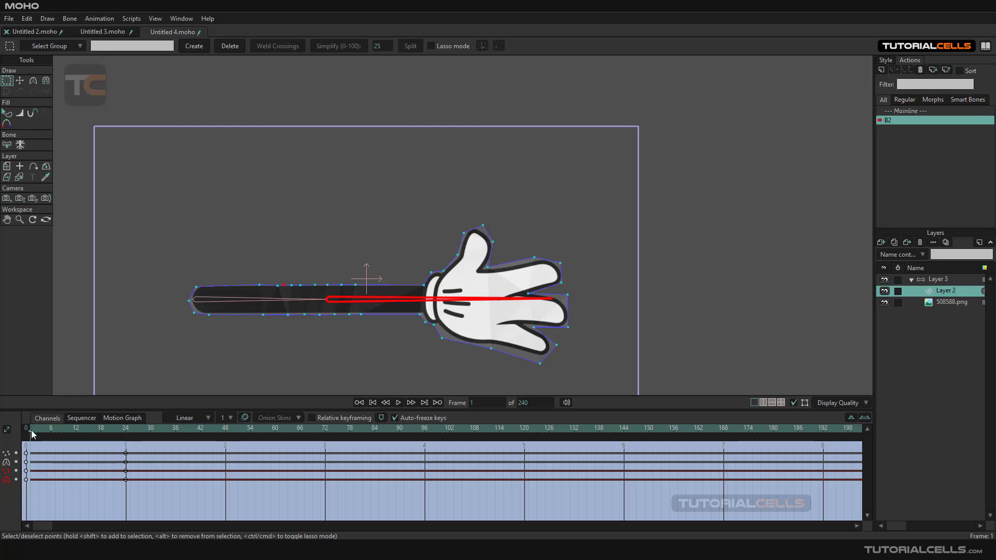
pyautogui.moveTo(32, 433); pyautogui.dragTo(93, 436)
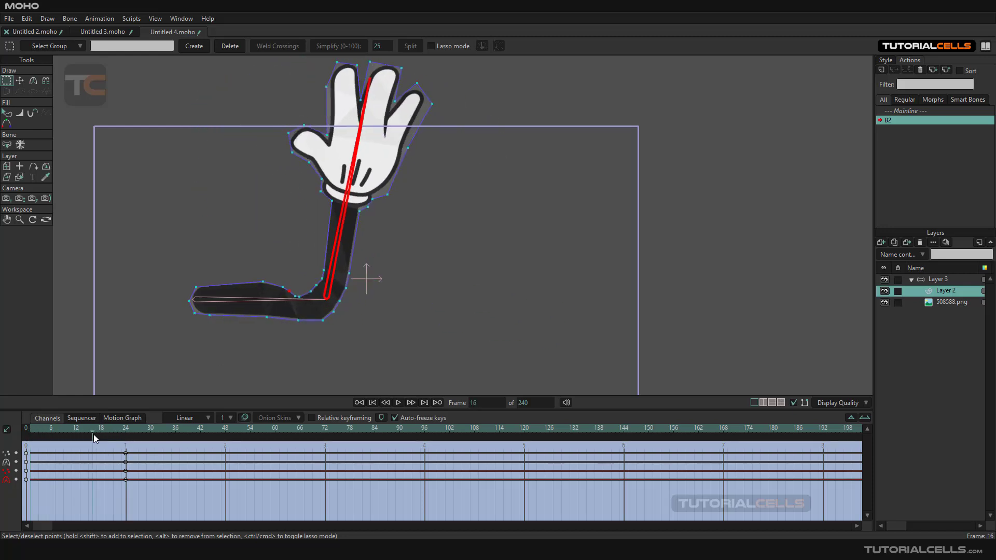
pyautogui.moveTo(93, 434)
pyautogui.mouseDown()
pyautogui.moveTo(114, 432)
pyautogui.moveTo(36, 434)
pyautogui.moveTo(125, 433)
pyautogui.moveTo(76, 430)
pyautogui.moveTo(109, 433)
pyautogui.mouseUp()
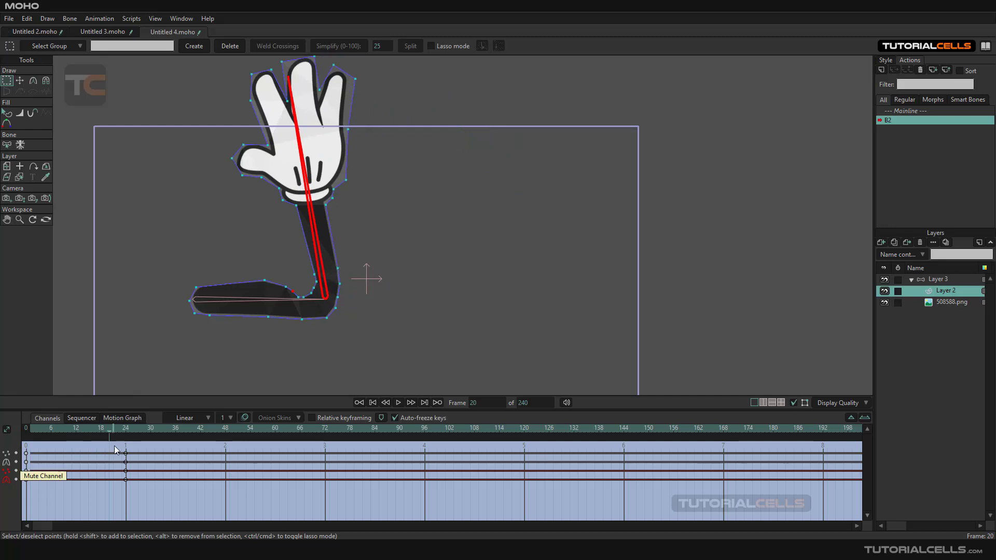
pyautogui.moveTo(108, 432)
pyautogui.mouseDown()
pyautogui.moveTo(125, 432)
pyautogui.moveTo(31, 435)
pyautogui.moveTo(127, 431)
pyautogui.moveTo(28, 431)
pyautogui.moveTo(122, 429)
pyautogui.mouseUp()
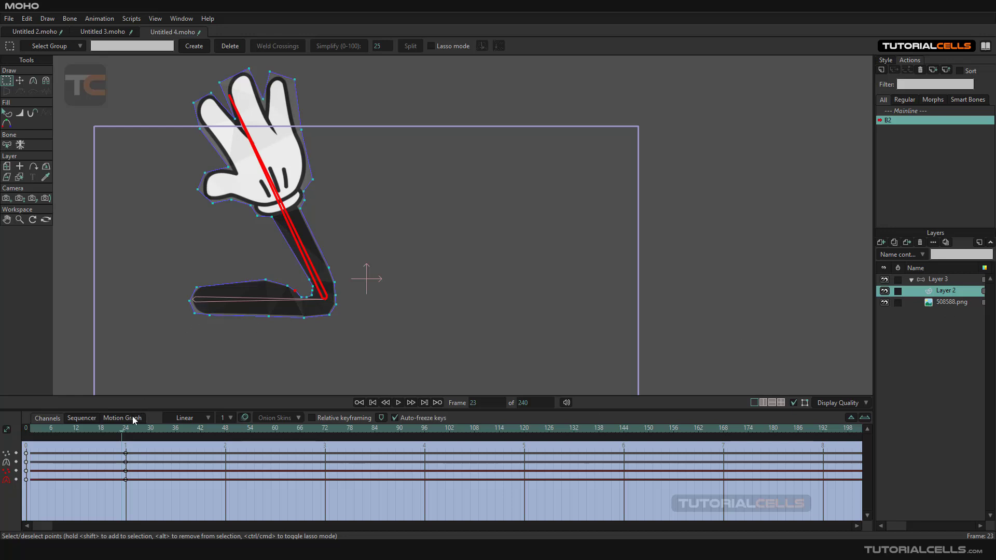
pyautogui.click(126, 431)
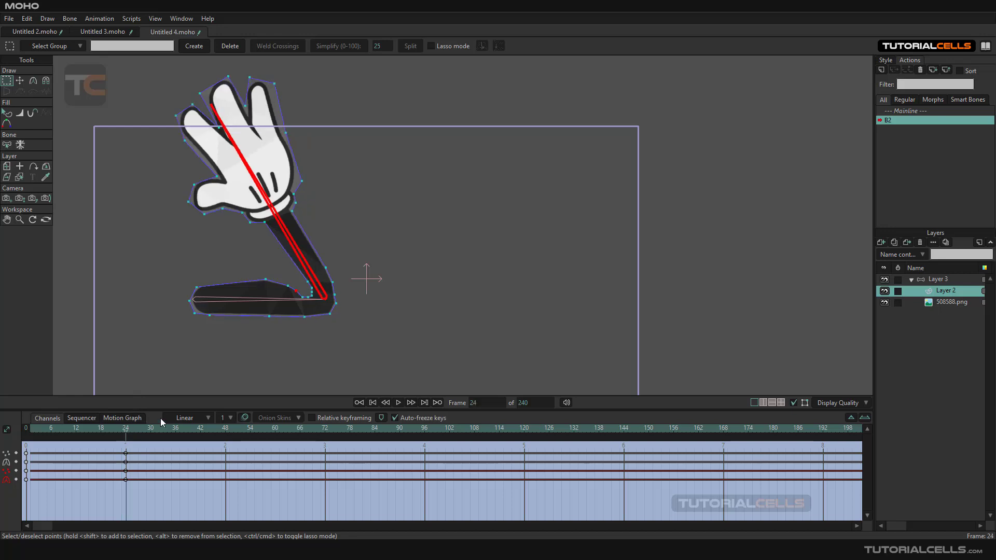